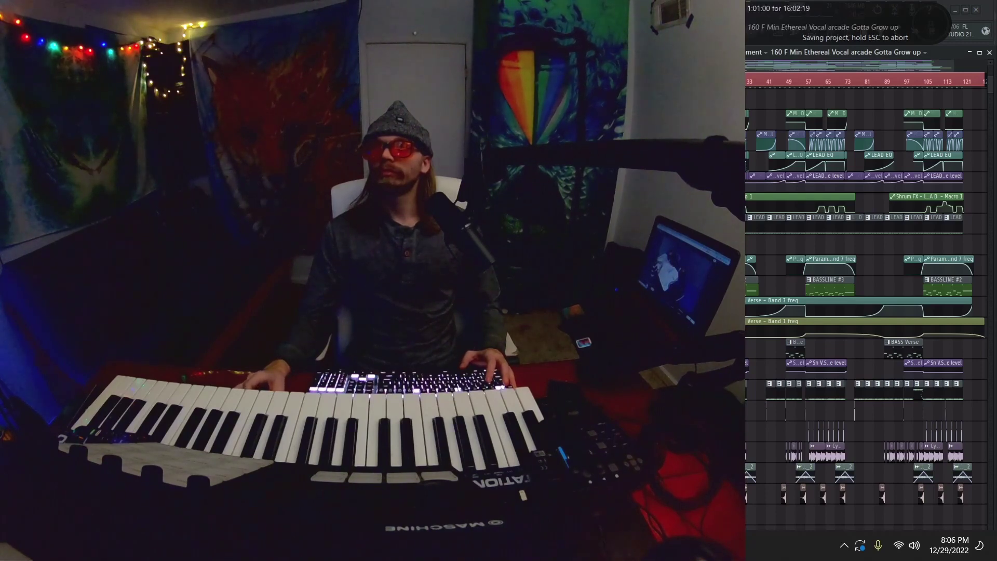
Save the project.
drag(690, 245, 669, 224)
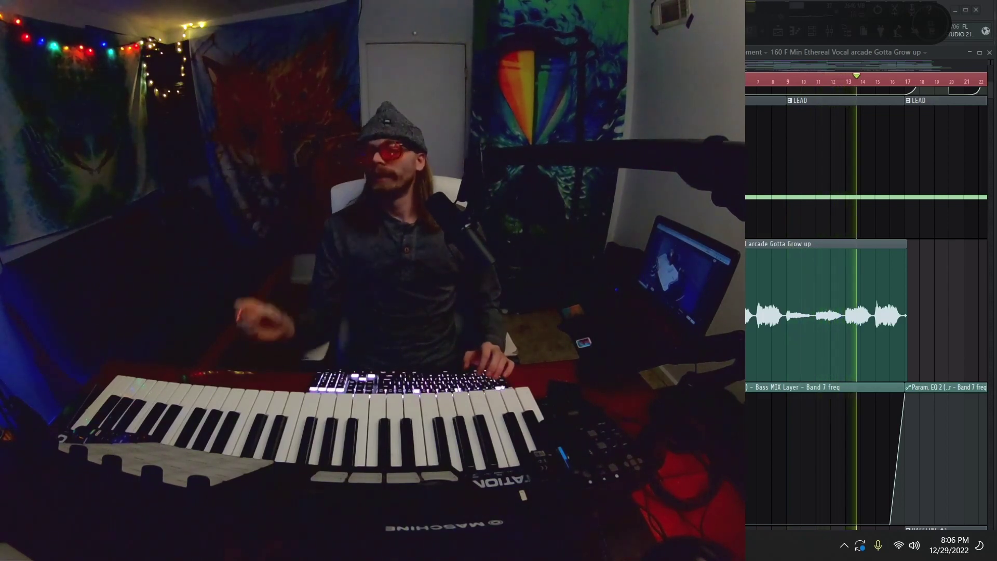
key(ctrl+s)
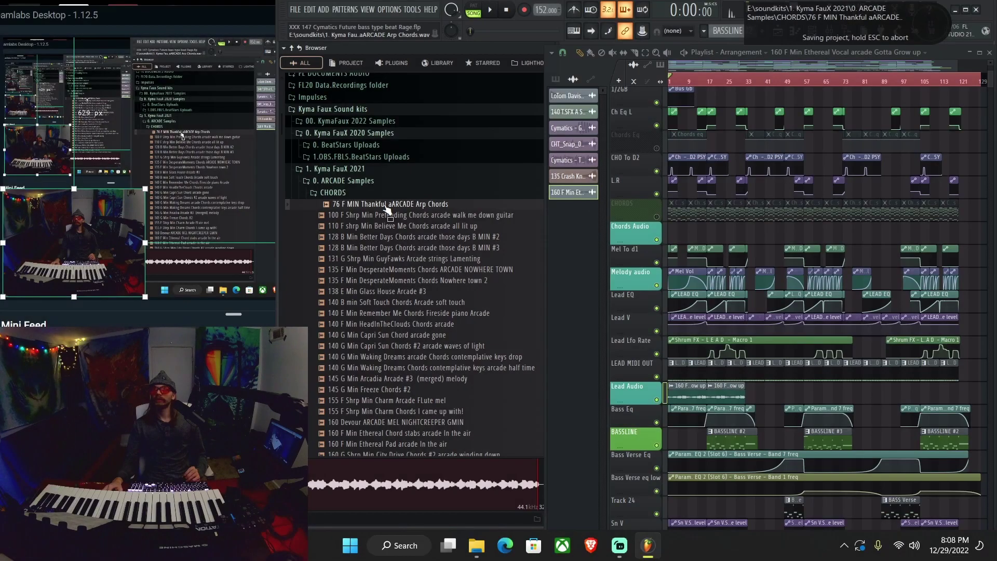
Place the 76 F MIN Thankful aARCADE Arp Chords sample at the start of the Chords Audio track and set its time-stretching mode to Stretch.
drag(390, 204, 674, 232)
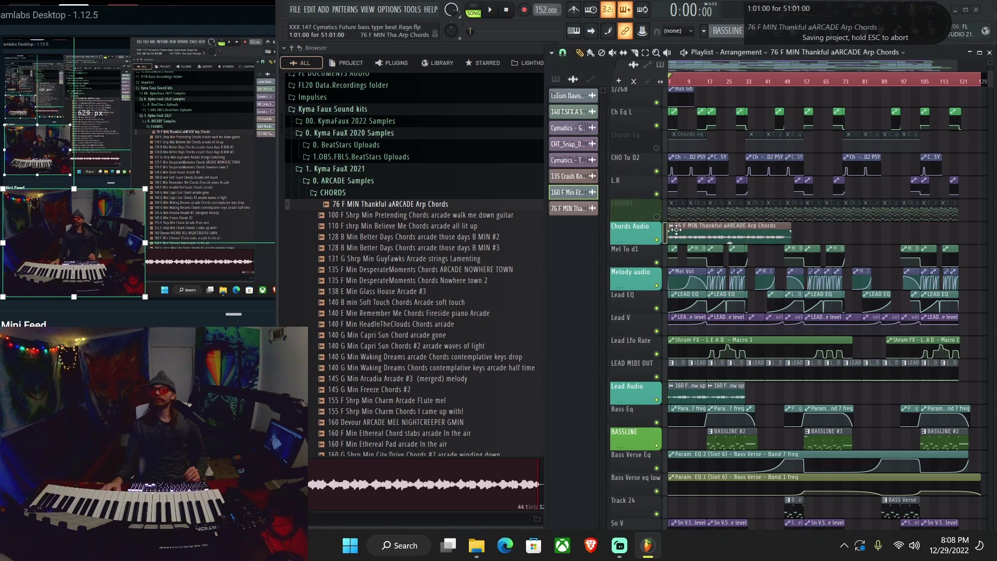
key(space)
double_click(695, 230)
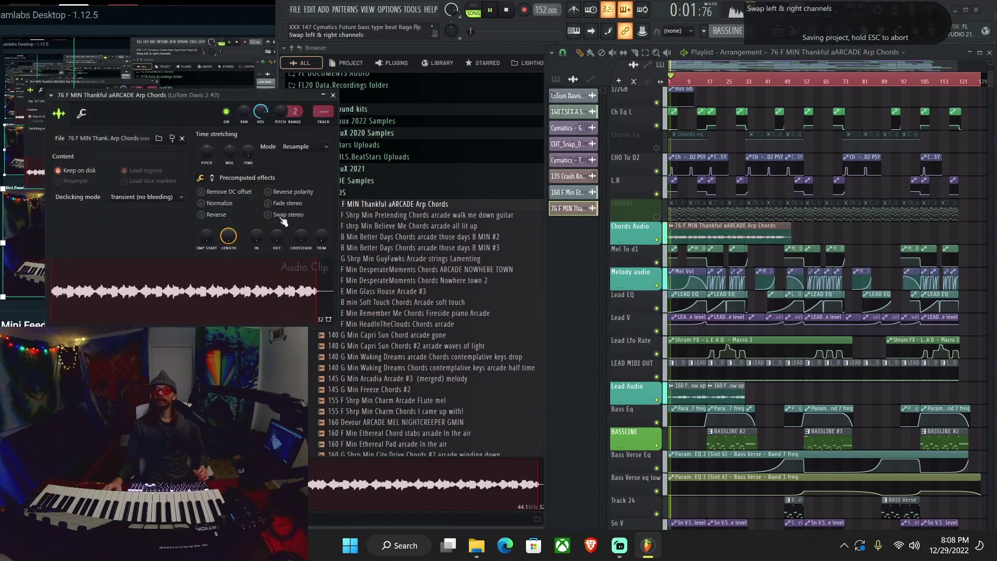
click(301, 147)
click(301, 176)
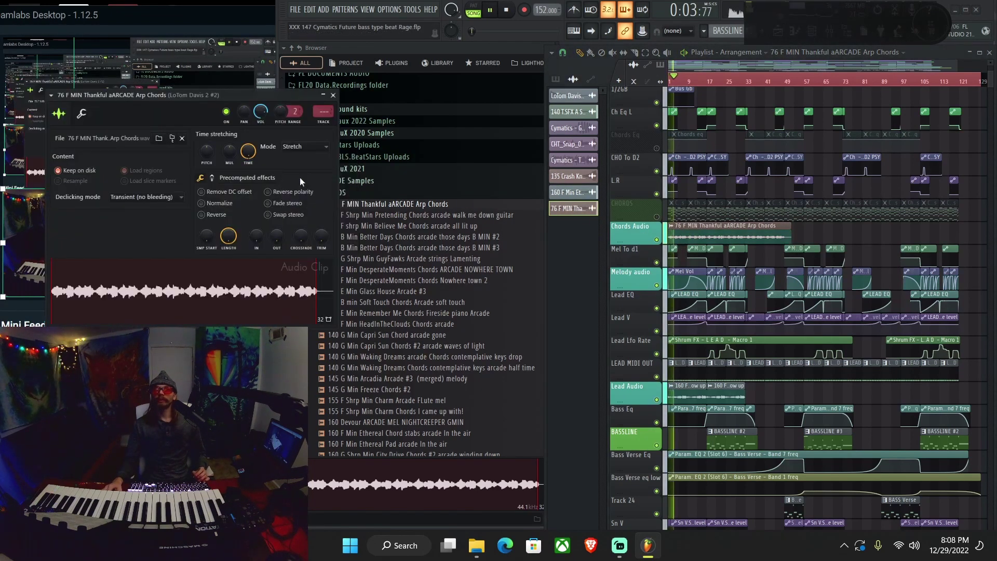
click(333, 95)
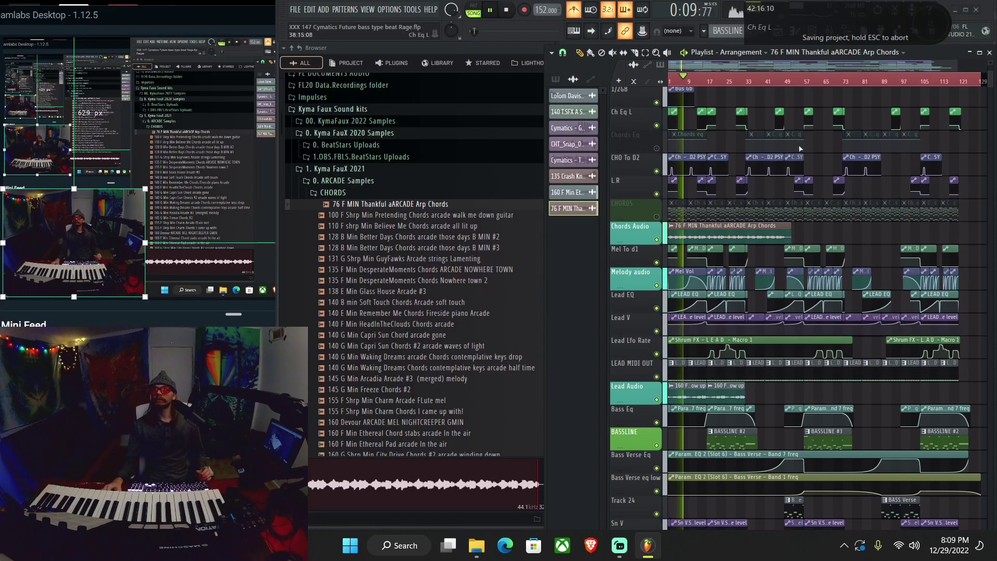
Lower the volume of mixer track Insert 1 to -6.6 dB.
drag(812, 280, 634, 199)
key(Return)
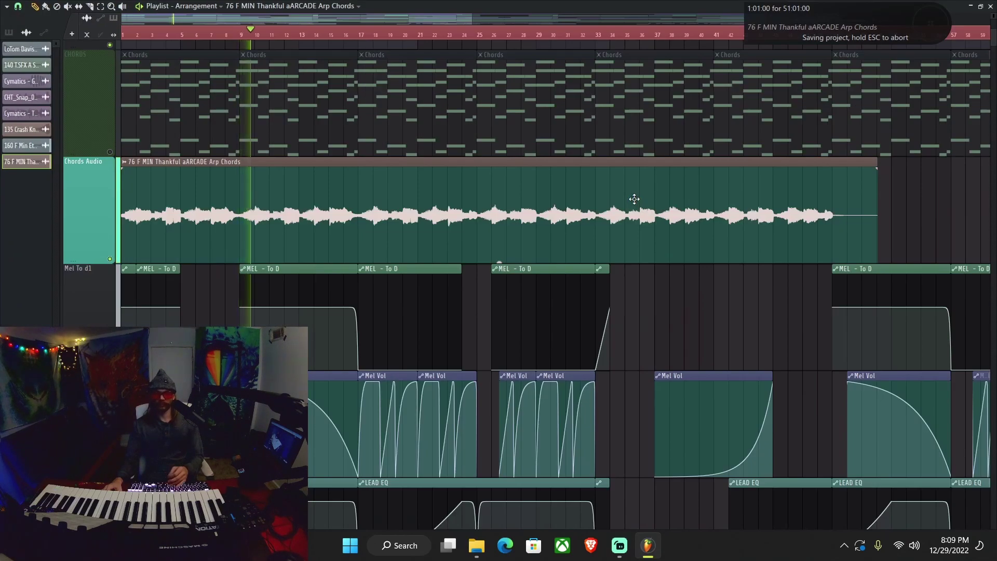
key(F9)
drag(570, 247, 570, 309)
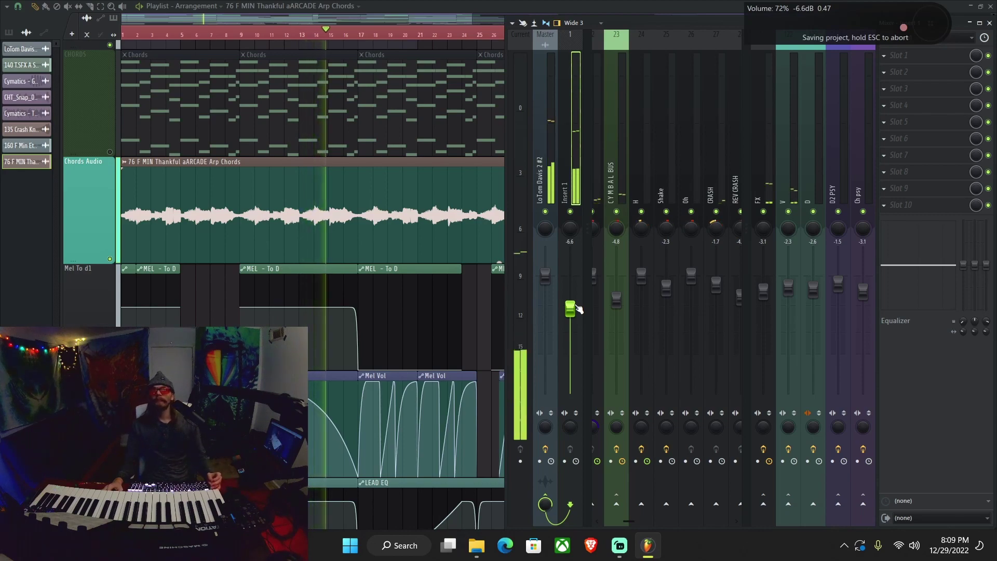
key(F9)
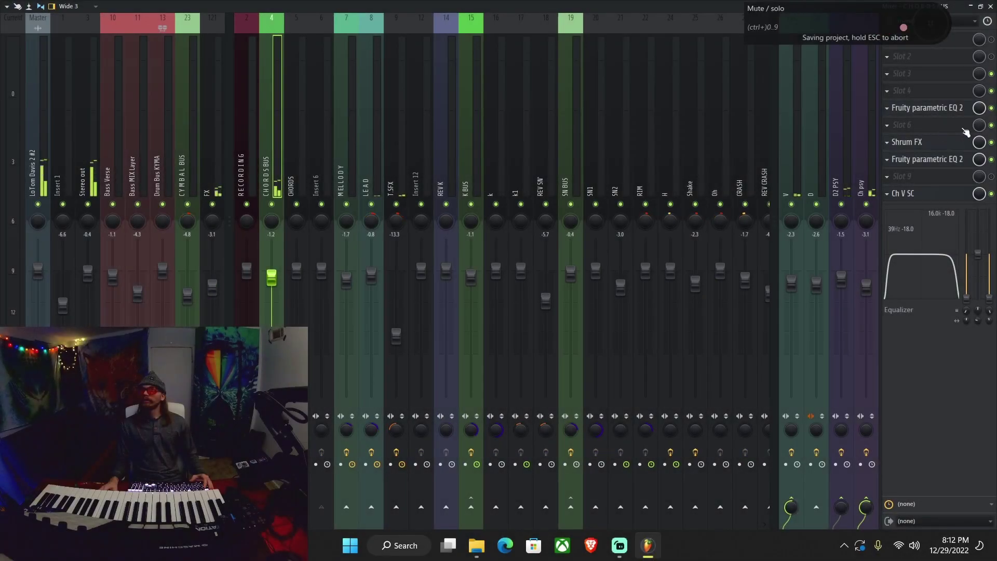
Load the HalfTime effect into slot 6 of the CHORDS BUS mixer track and set its loop length to 1/2.
click(964, 130)
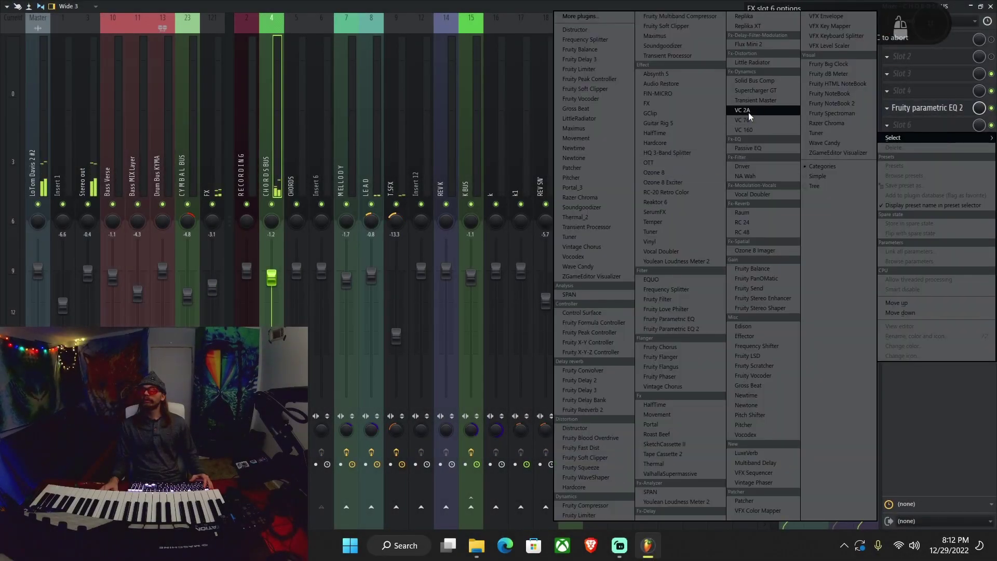
click(669, 134)
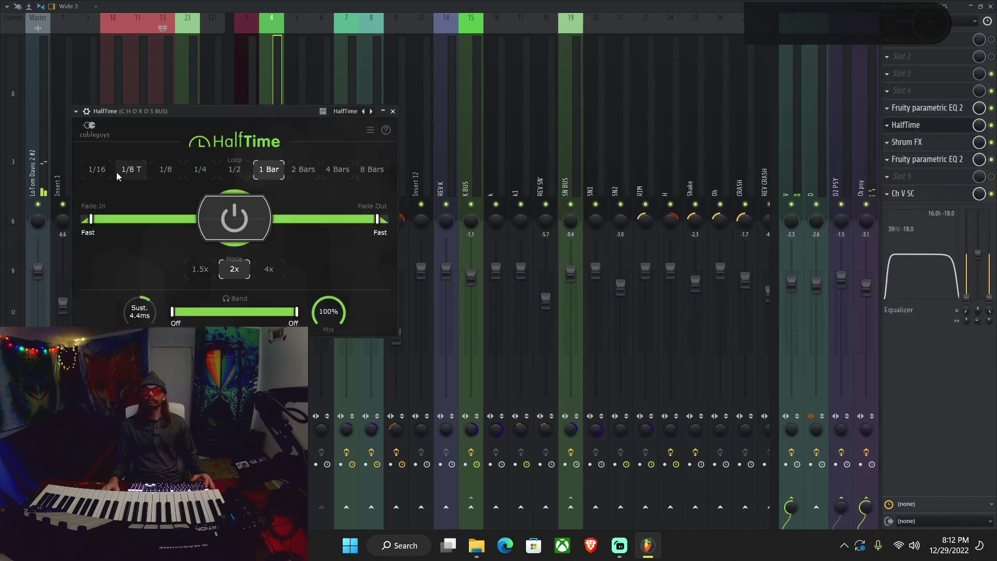
click(225, 177)
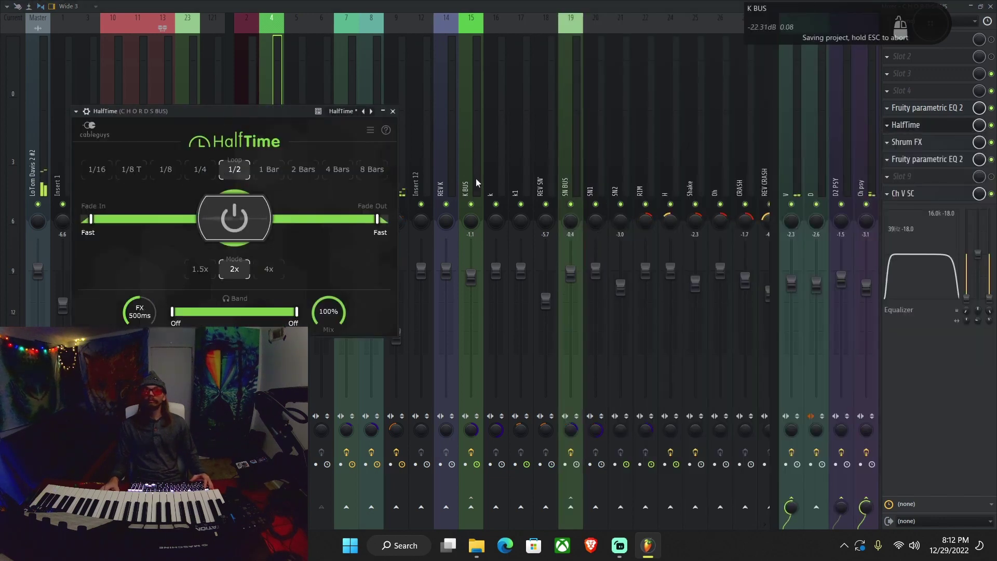
key(F9)
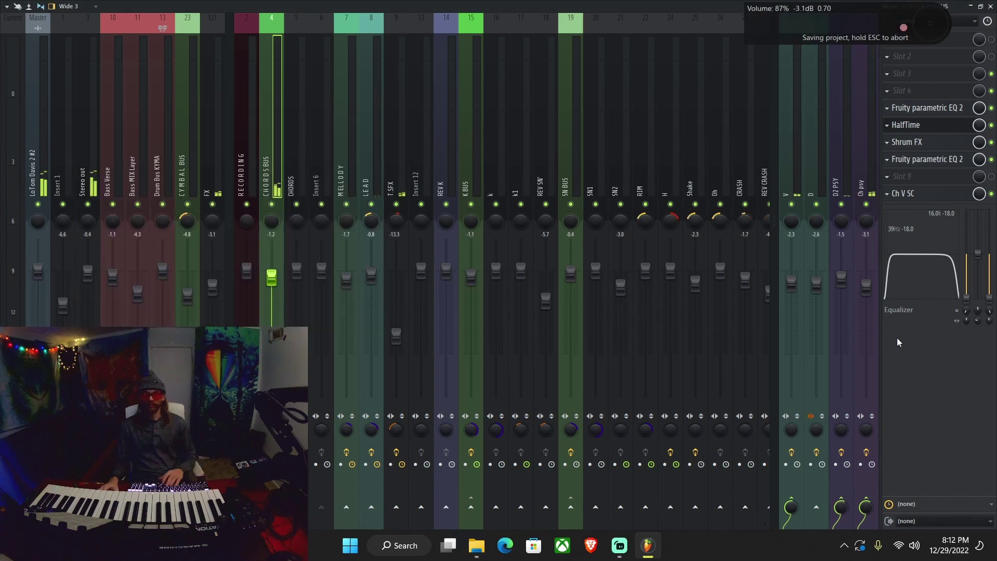
key(Return)
key(F9)
key(Escape)
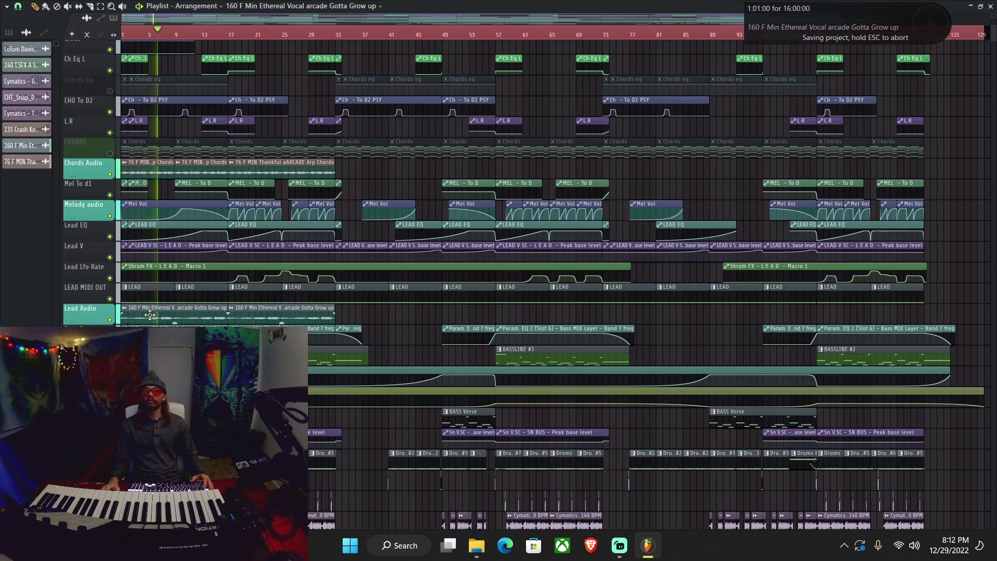
Check the audio clip settings of the Lead Audio vocal clip and the Chords Audio arp clip.
double_click(186, 313)
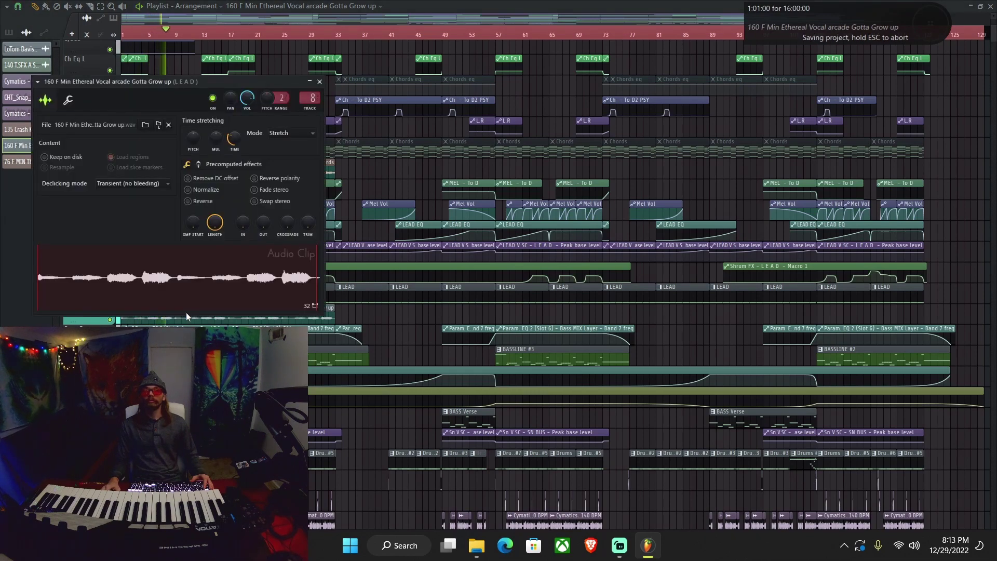
key(Escape)
double_click(205, 172)
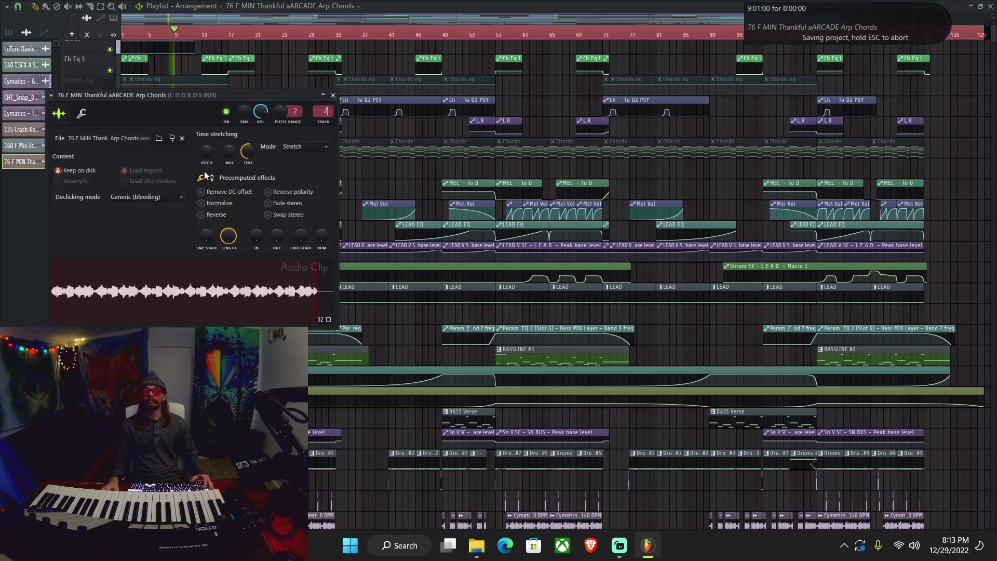
key(Escape)
key(Return)
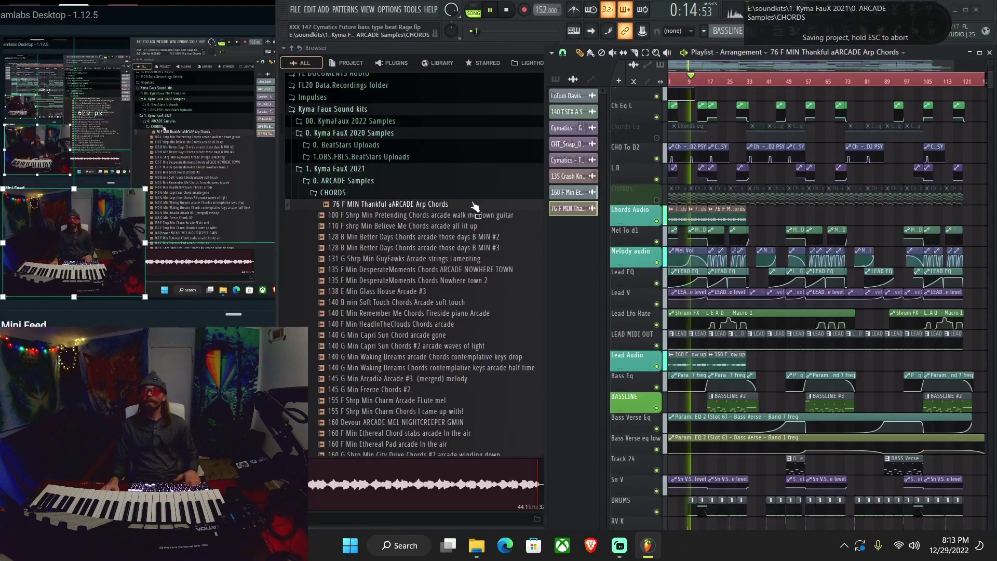
Change the distortion type in the LEAD mixer track's Shrum FX to Rectify.
key(F9)
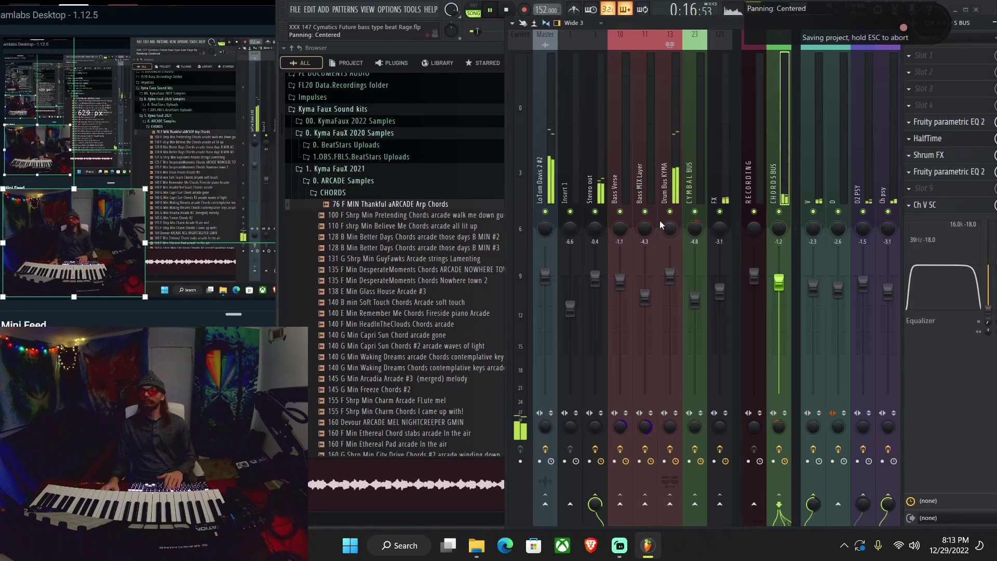
key(Return)
click(446, 122)
click(367, 139)
click(936, 129)
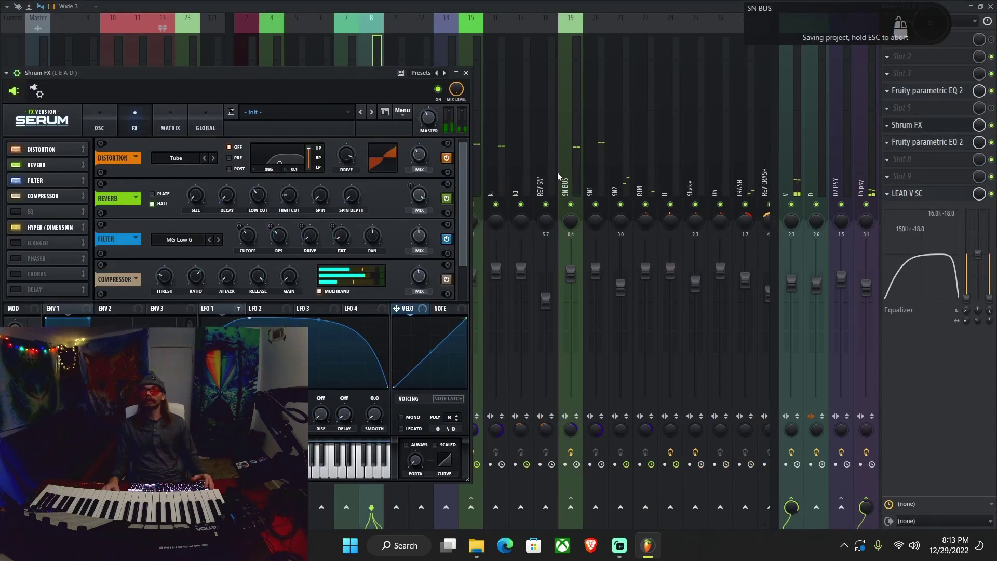
click(176, 158)
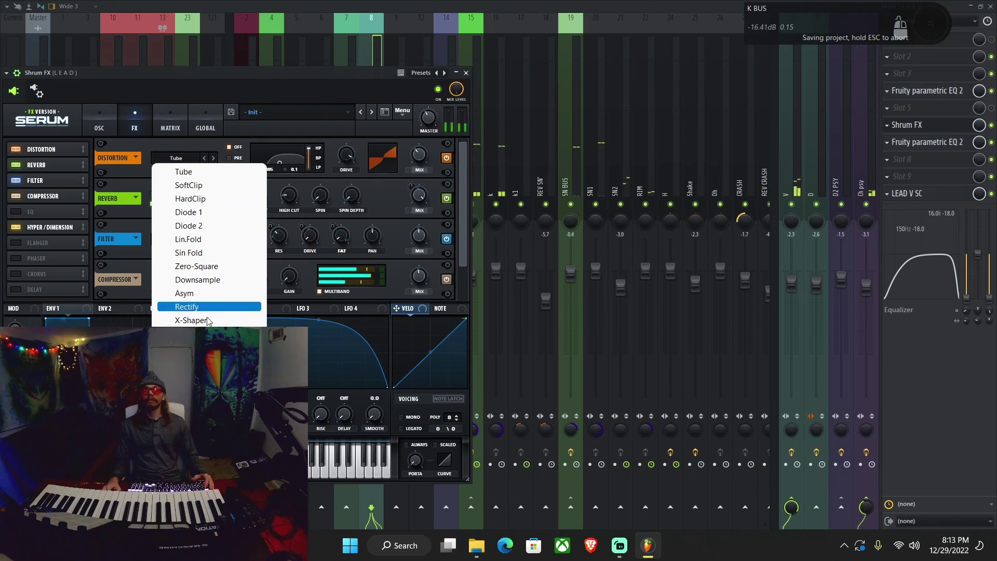
click(203, 311)
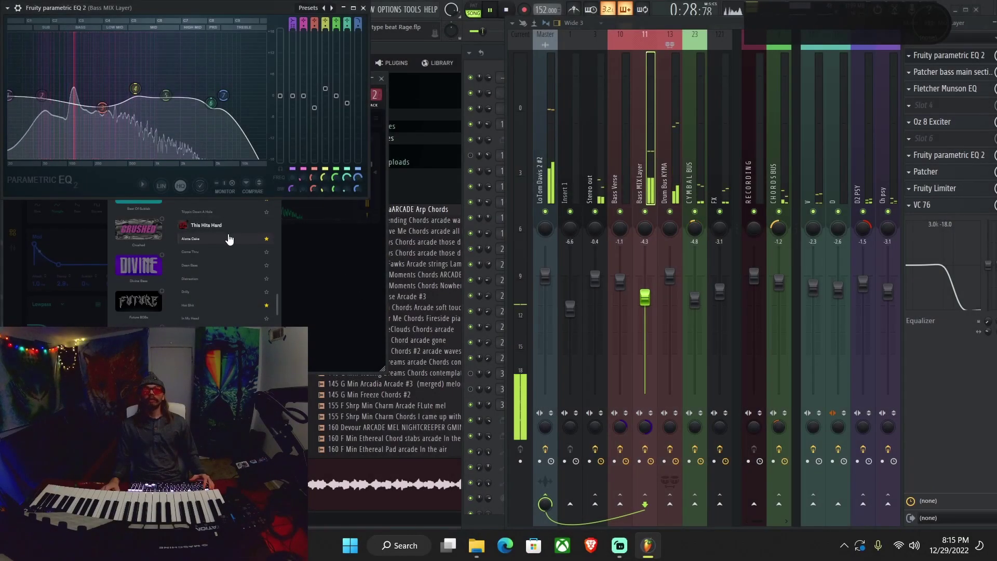
Set the SubLabXL sound's octave to -1 and show its pitch envelope.
click(334, 255)
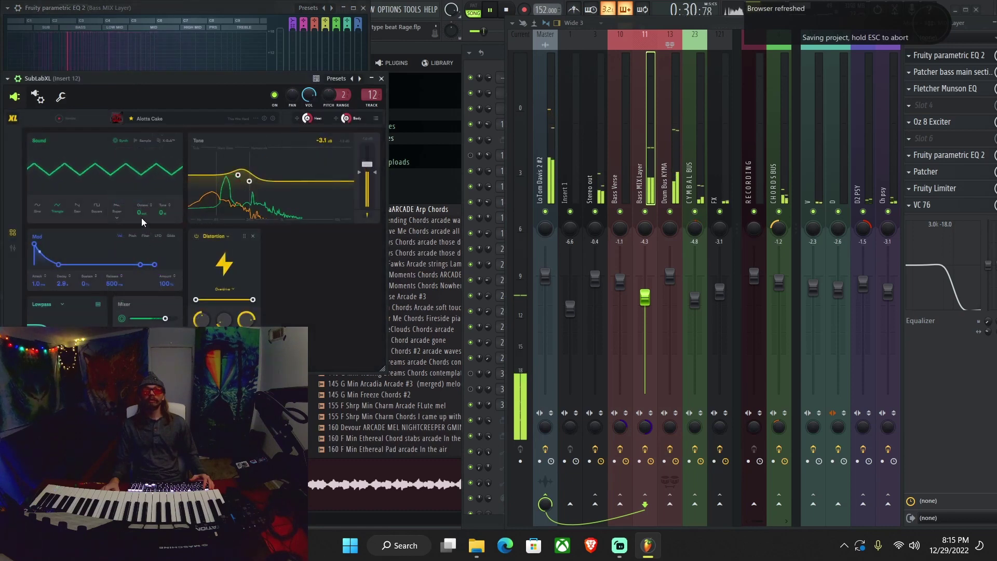
drag(142, 214, 148, 242)
click(133, 242)
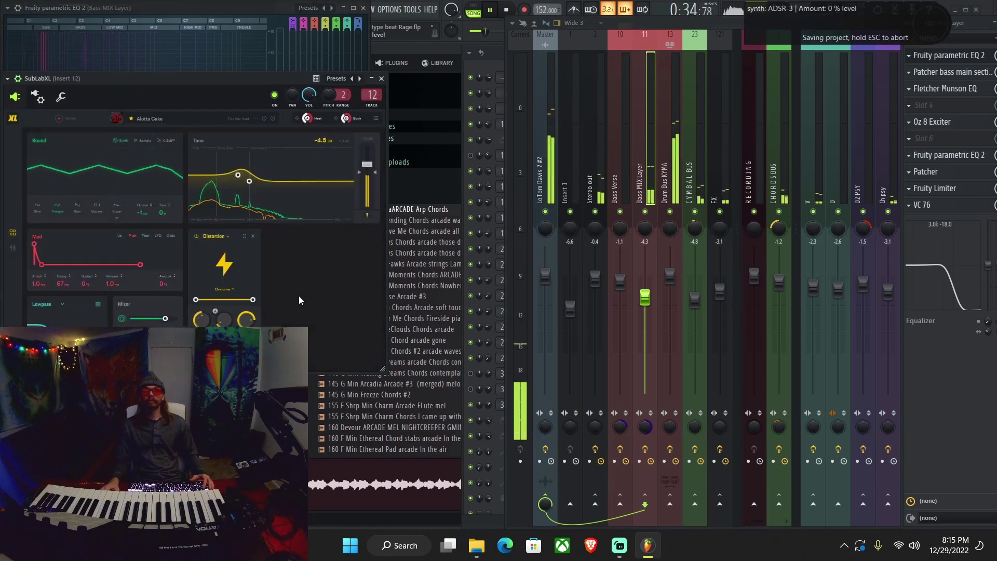
key(Escape)
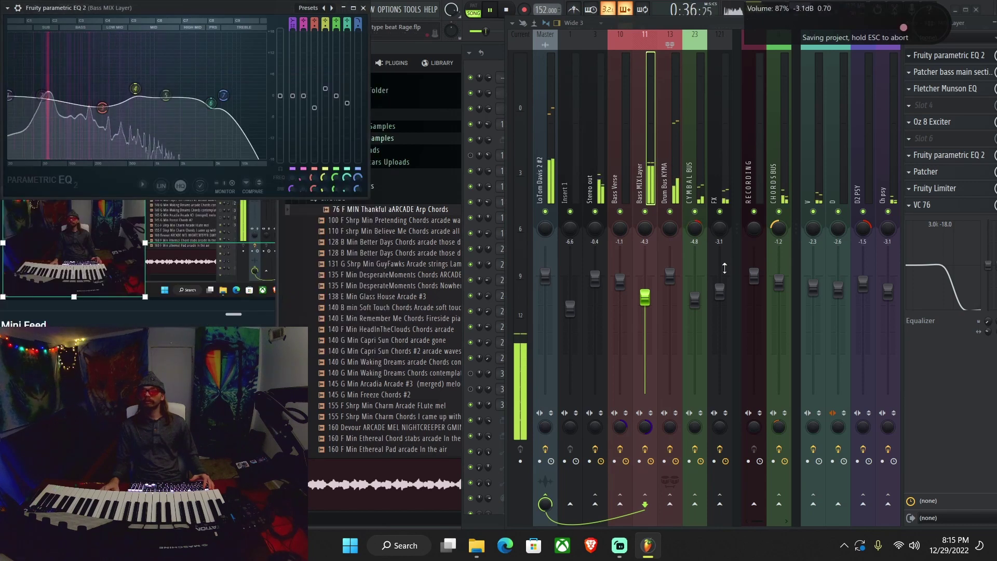
Check the Bass MIX Layer volume fader and save the project.
right_click(645, 297)
click(647, 301)
key(Return)
key(ctrl+s)
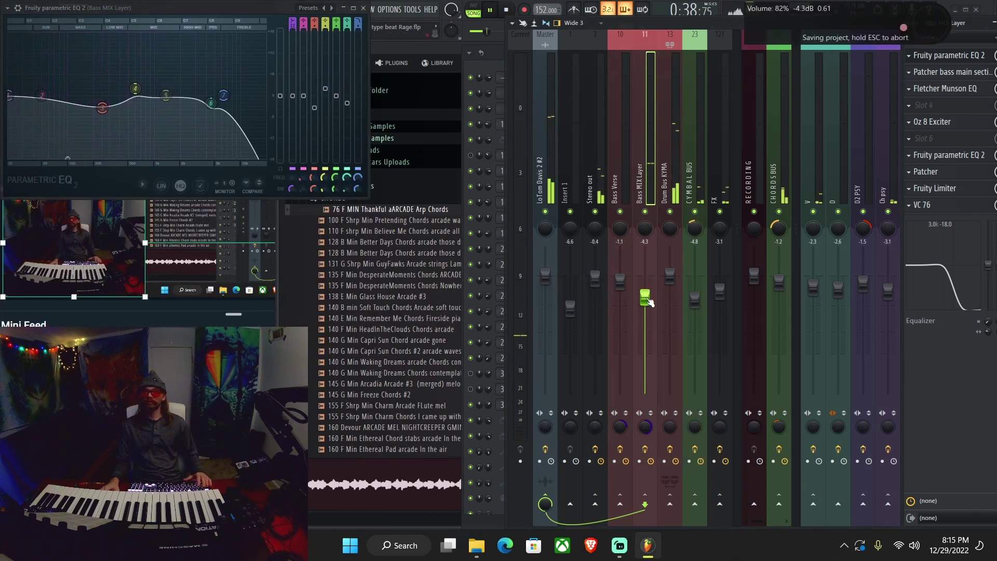
Load the Movement effect into slot 5 of the LEAD mixer track.
key(Return)
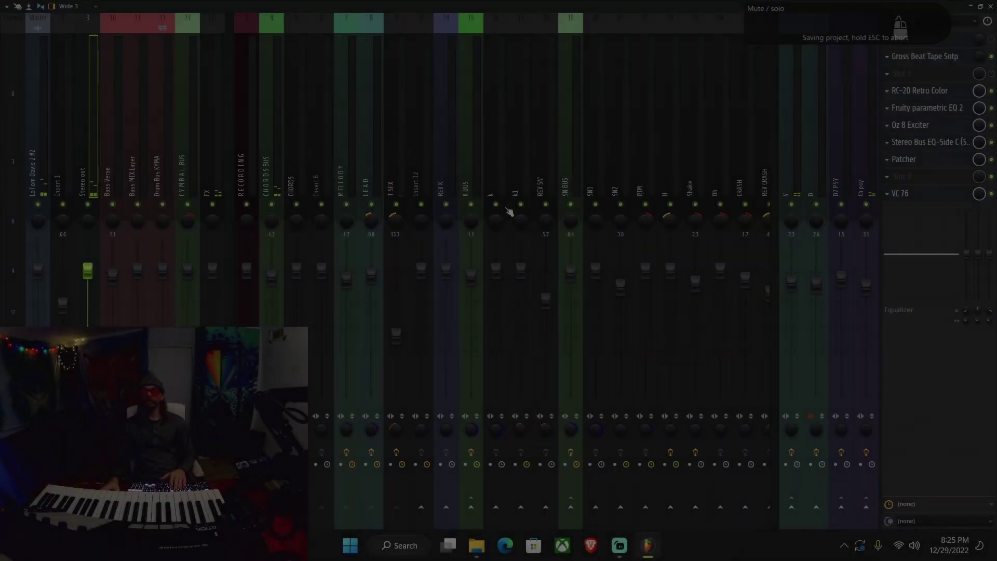
click(371, 148)
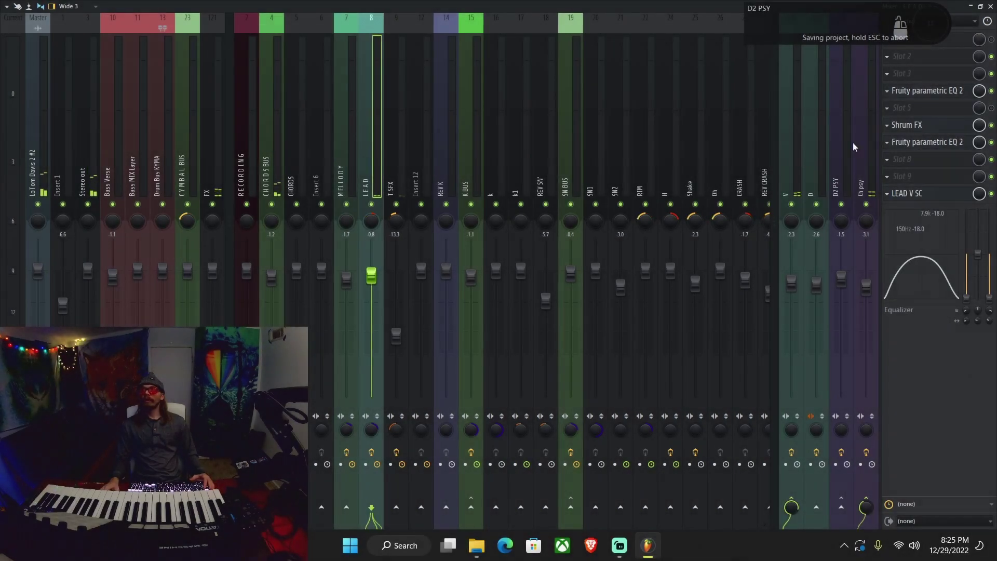
click(992, 114)
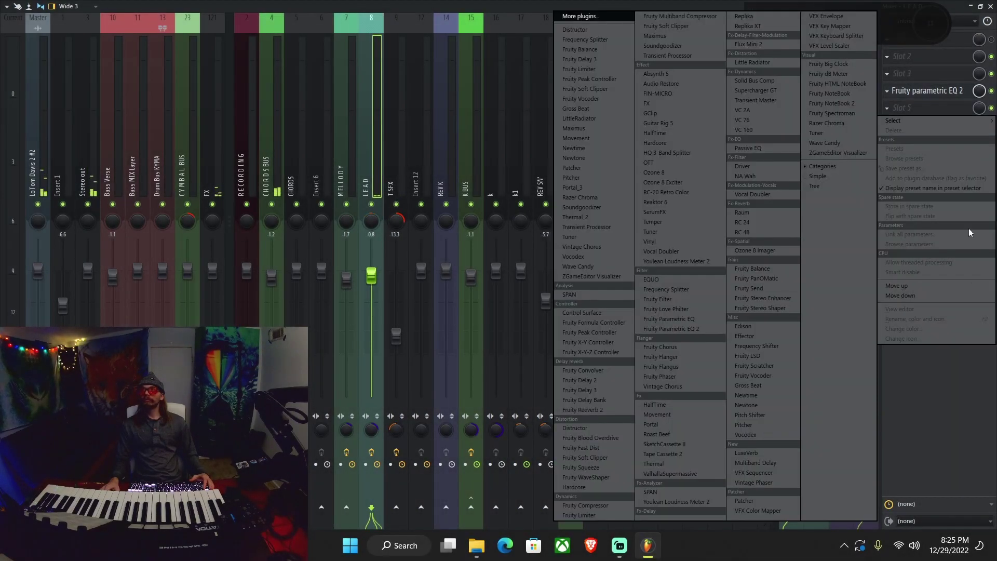
mouse_move(951, 125)
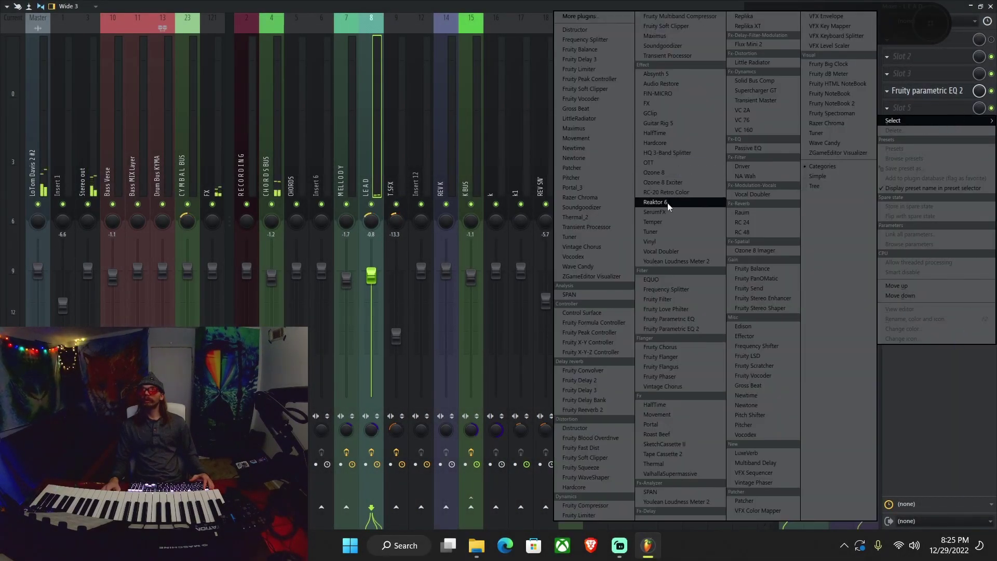
click(577, 139)
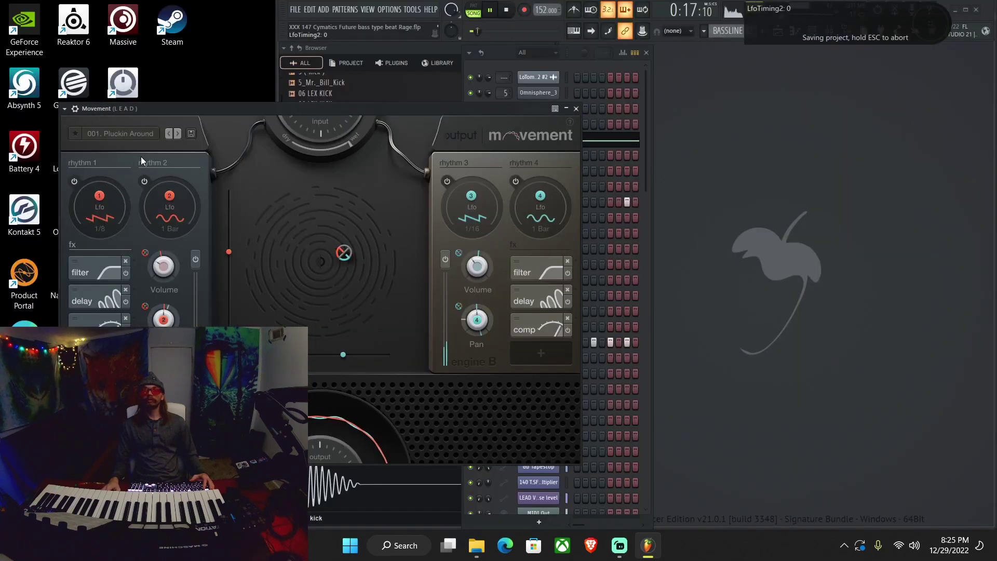
Filter Movement's presets by sidechain and subtle, load 228. SC Bright Pulse, and play the song.
key(space)
click(127, 134)
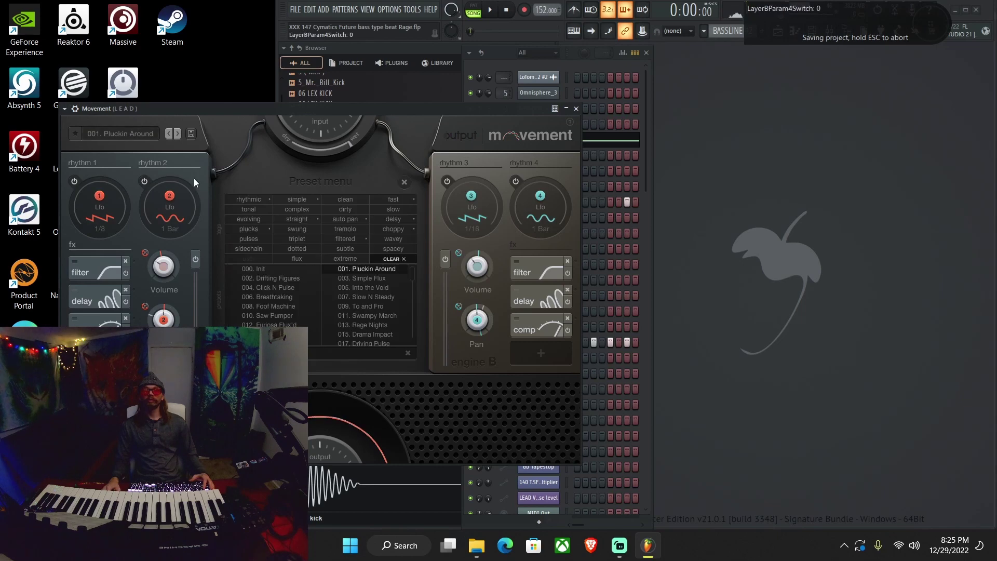
click(256, 247)
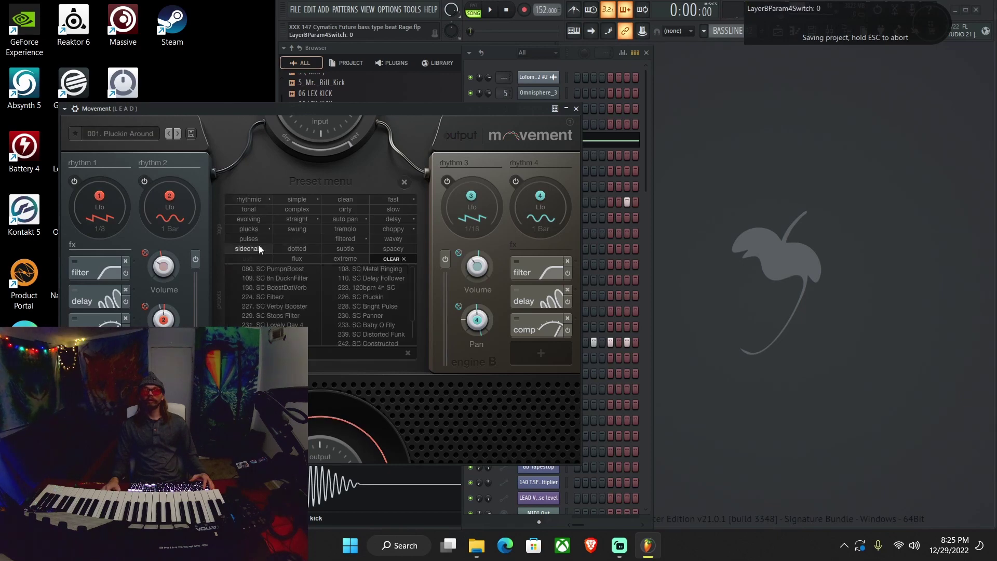
click(345, 248)
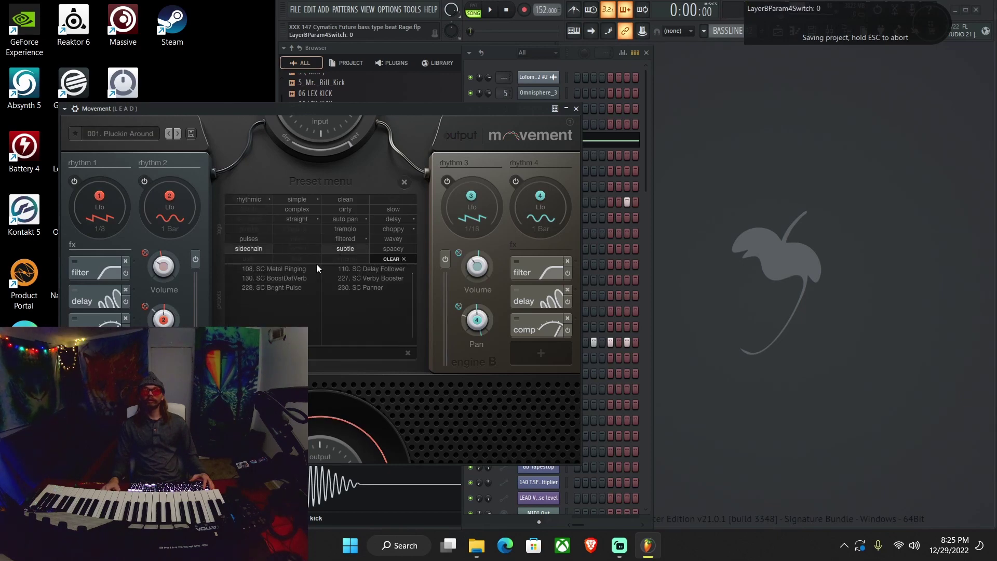
click(294, 287)
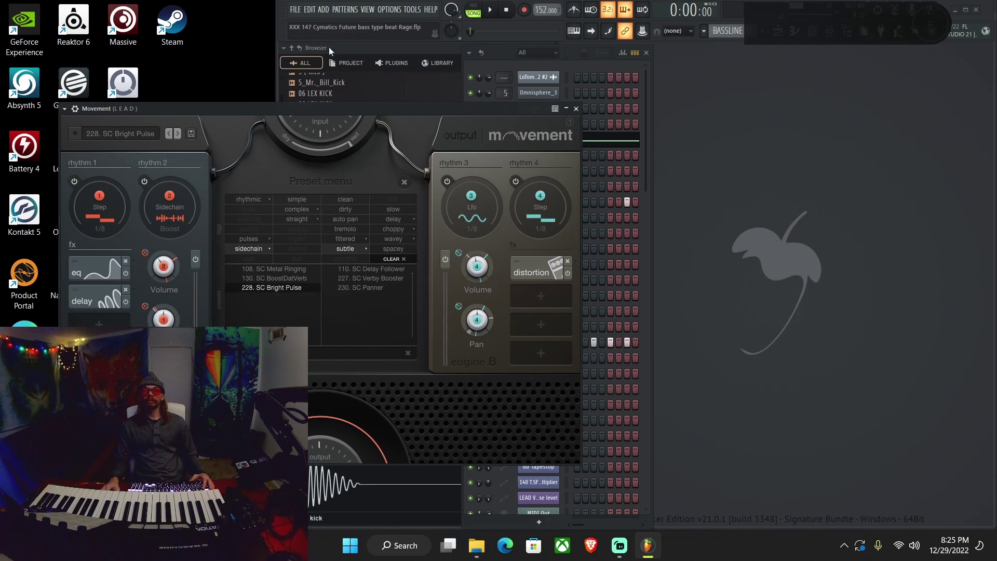
click(395, 102)
click(576, 109)
key(space)
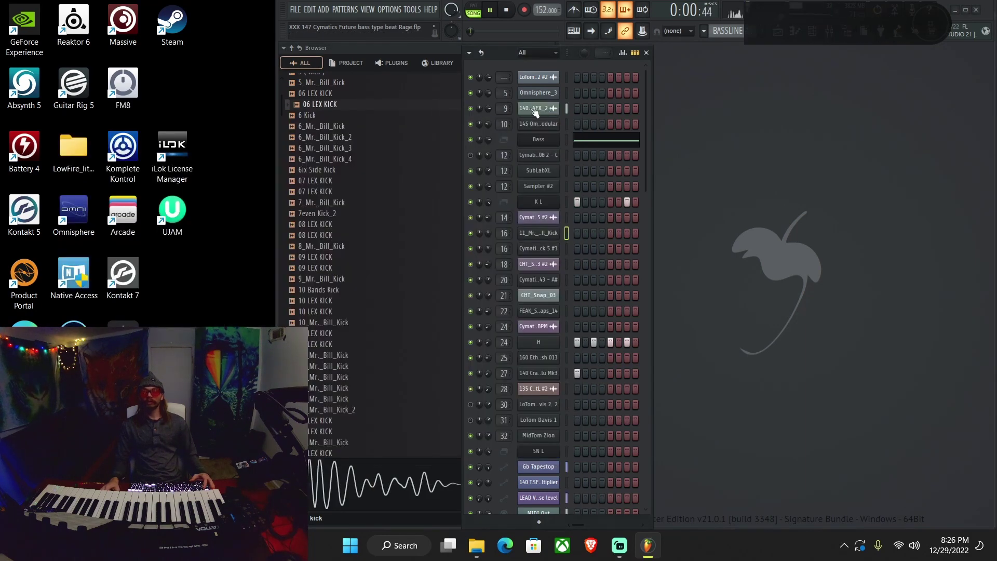
Open Shrum FX and Movement from the LEAD mixer track beside a shortened mixer, and save the project.
key(F9)
key(ctrl+s)
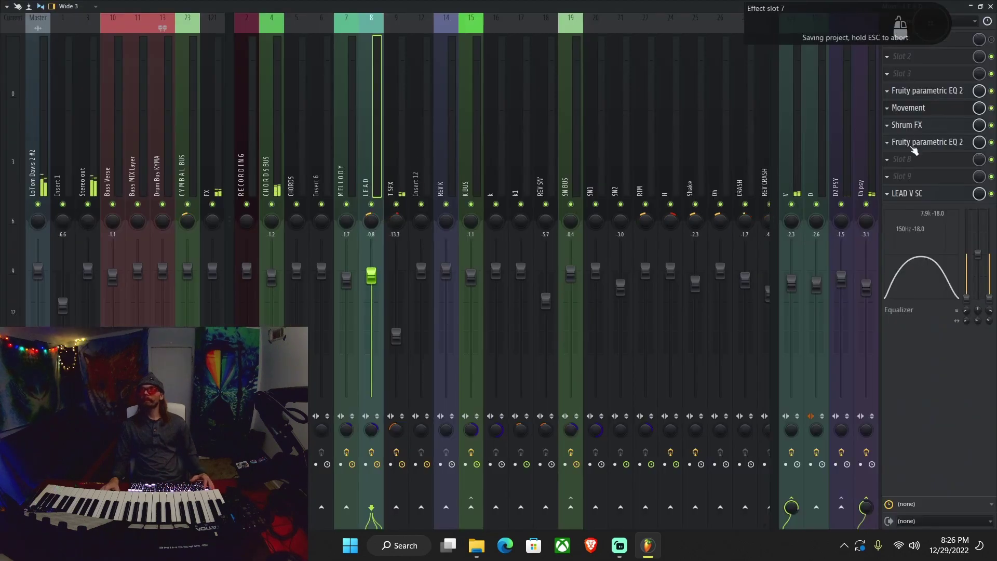
click(947, 132)
click(926, 389)
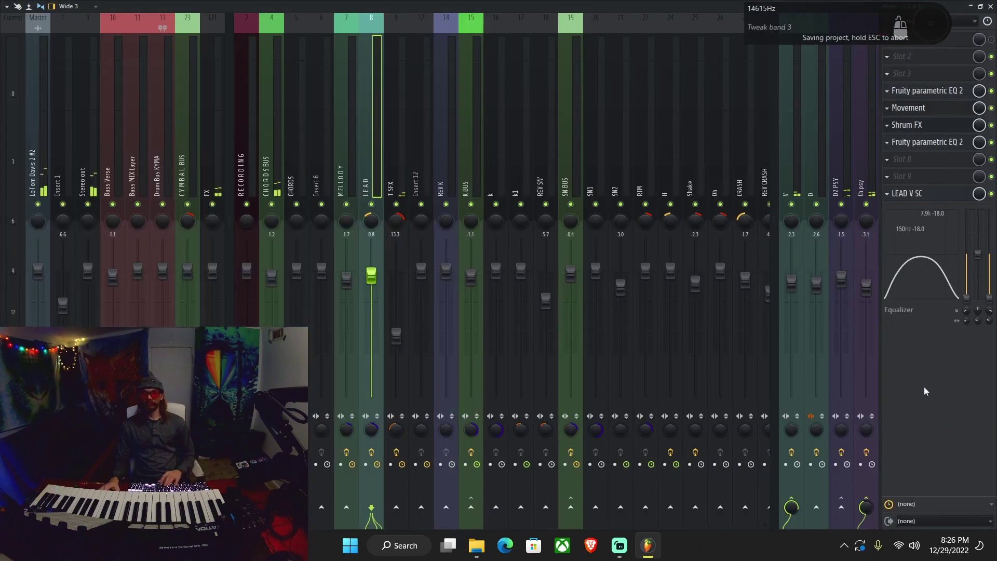
key(Return)
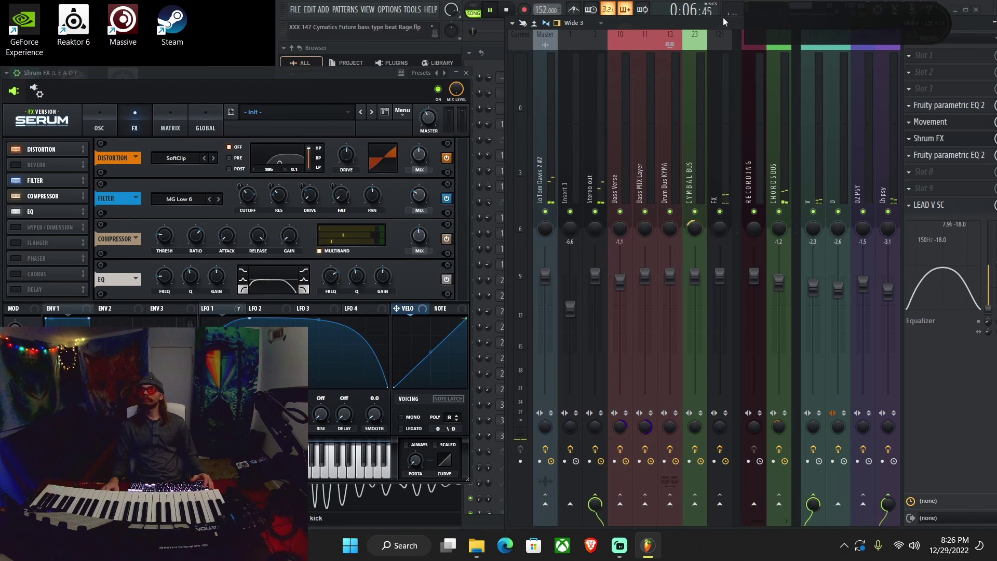
drag(722, 17, 722, 50)
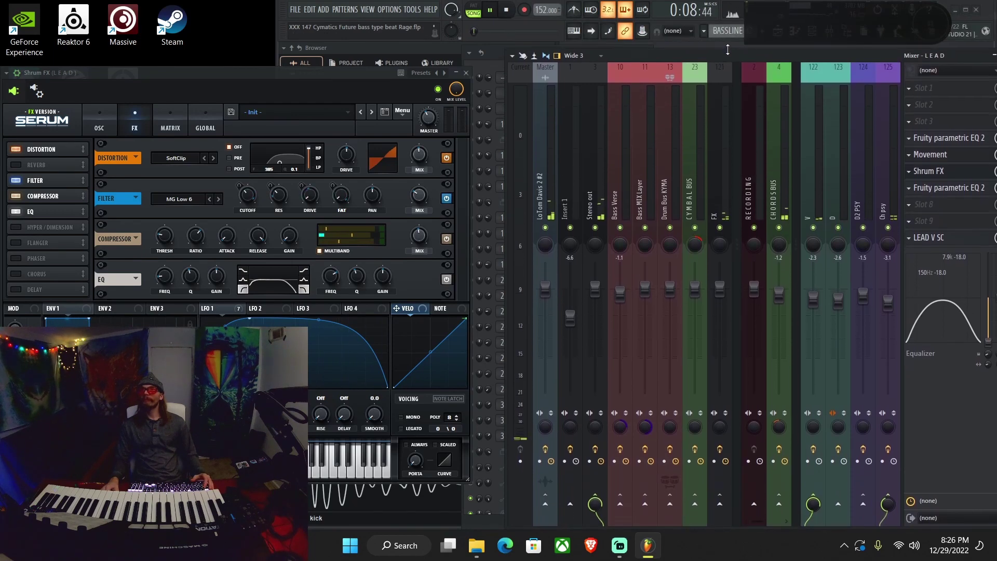
key(ctrl+s)
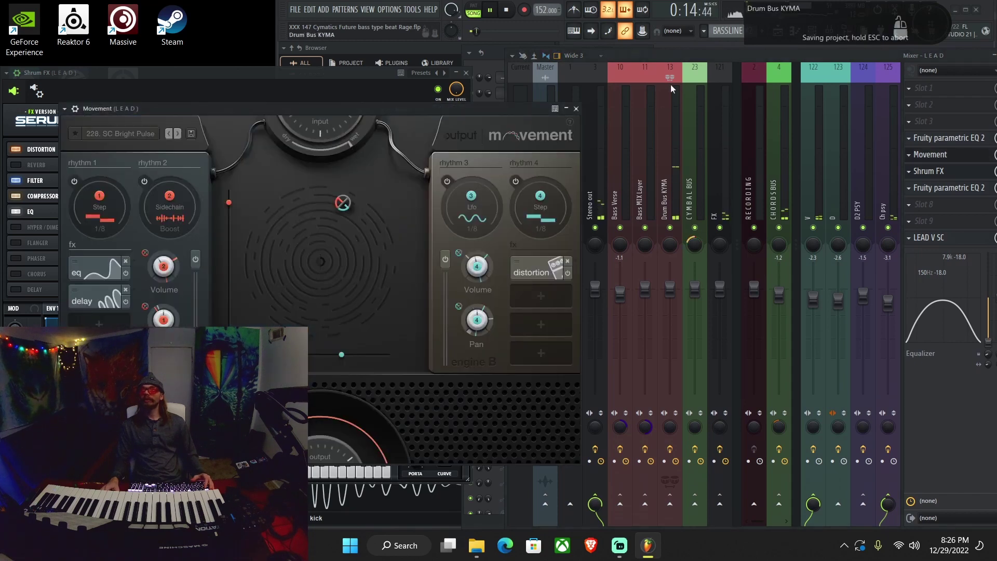
Make the second Gotta Grow up vocal clip on the playlist's Lead Audio track, at bar 17, unique.
key(F9)
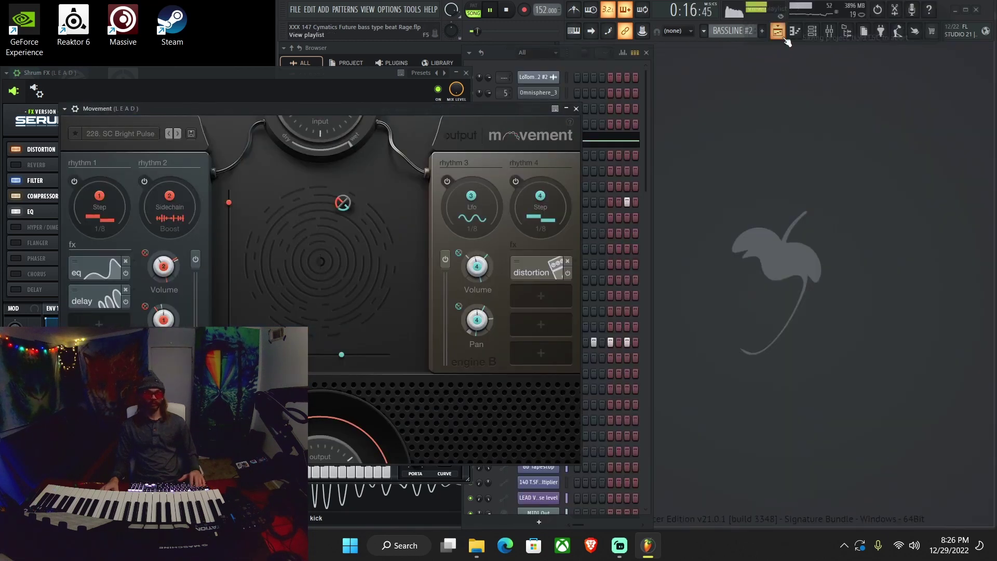
click(786, 40)
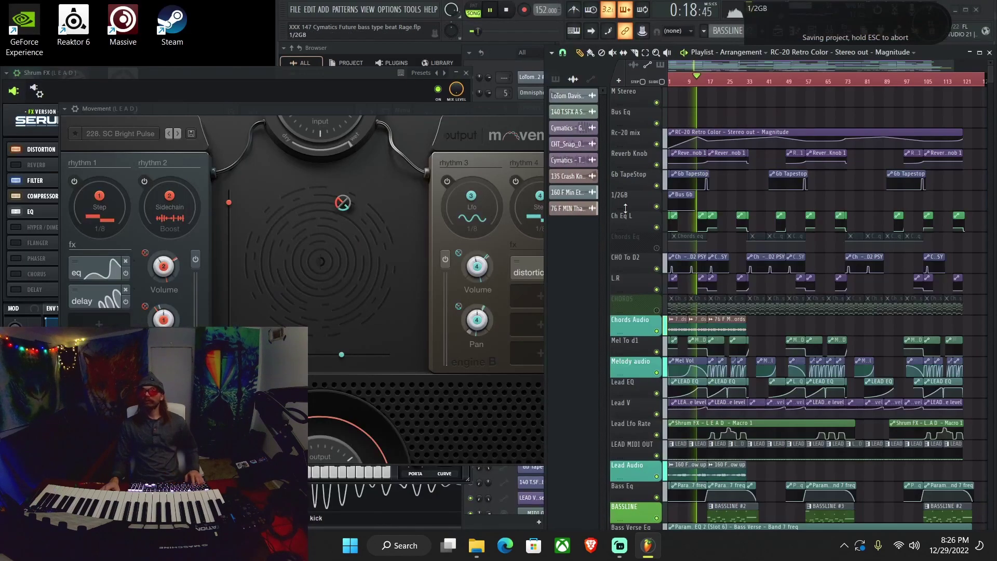
scroll(766, 266, down, 5)
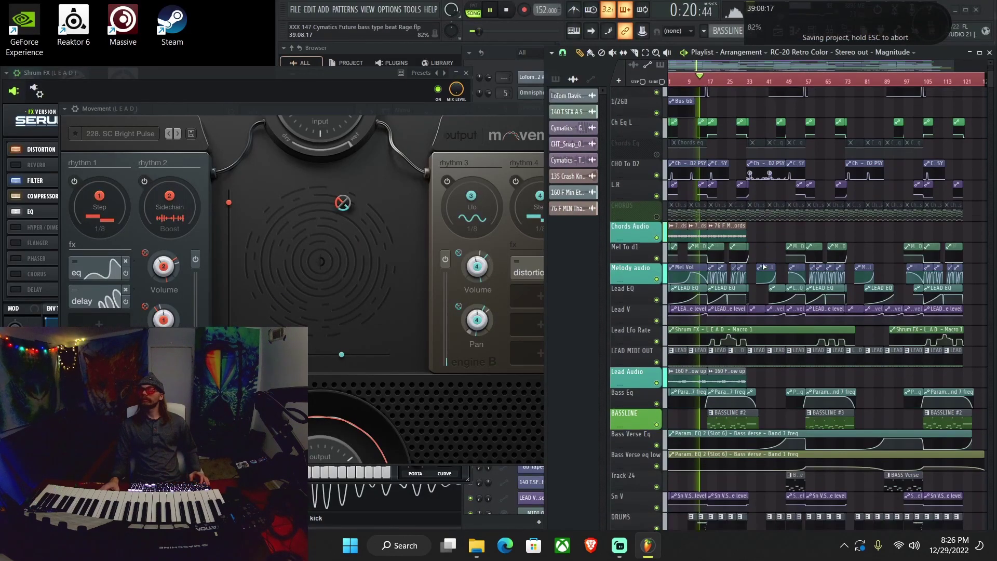
scroll(780, 386, up, 5)
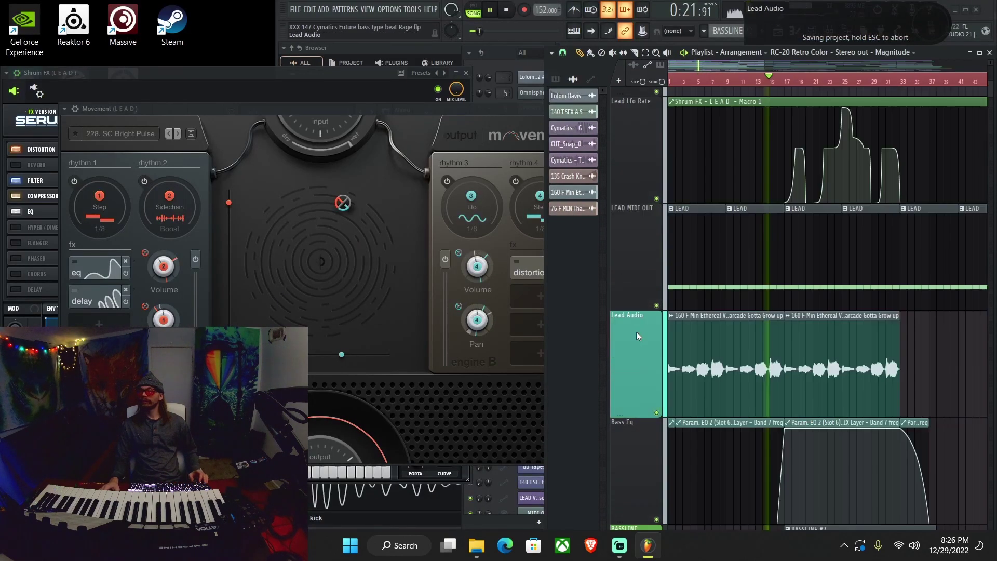
right_click(785, 322)
click(810, 394)
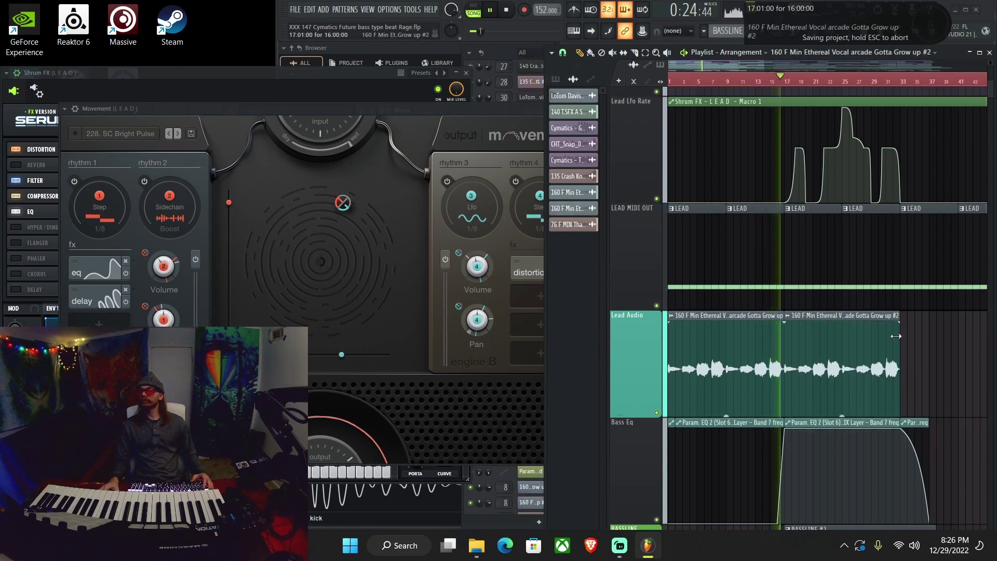
Shorten the unique vocal clip to 8 bars and place a second 8-bar copy at bar 25 on Lead Audio.
drag(899, 315, 836, 322)
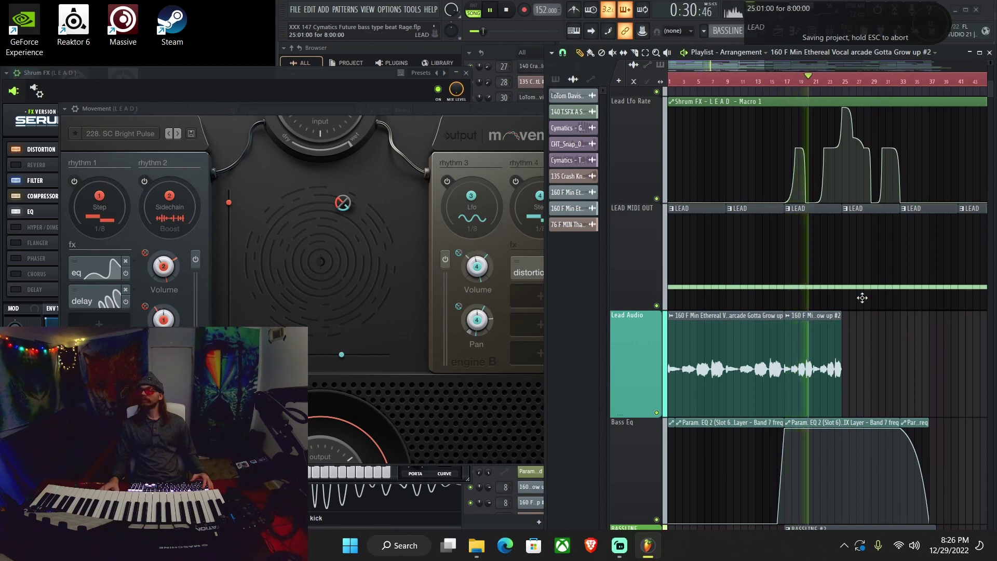
click(855, 333)
drag(885, 315, 870, 315)
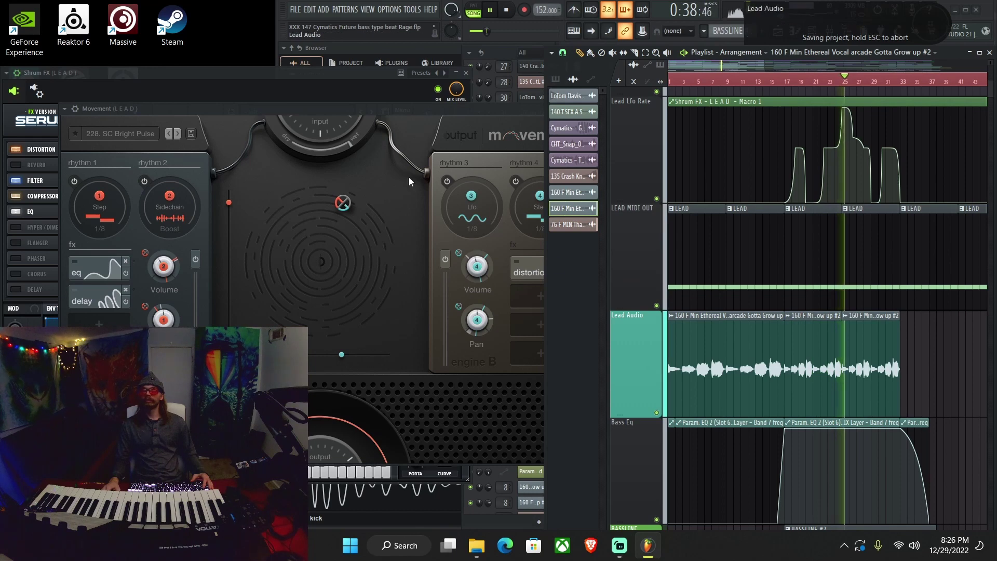
Close the open effect windows and reopen Shrum FX from the LEAD mixer track.
key(F9)
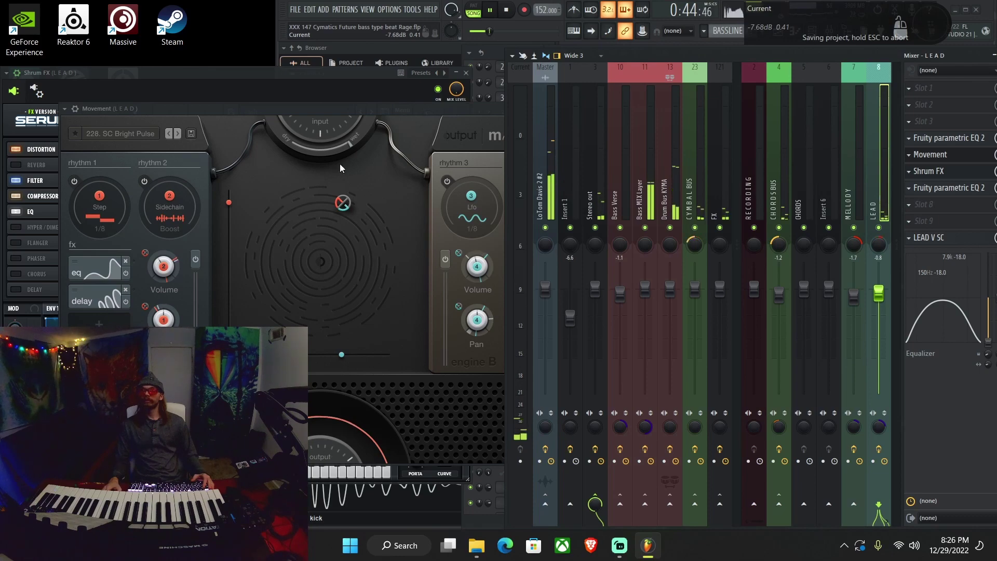
click(378, 73)
key(Escape)
key(Escape)
key(Escape)
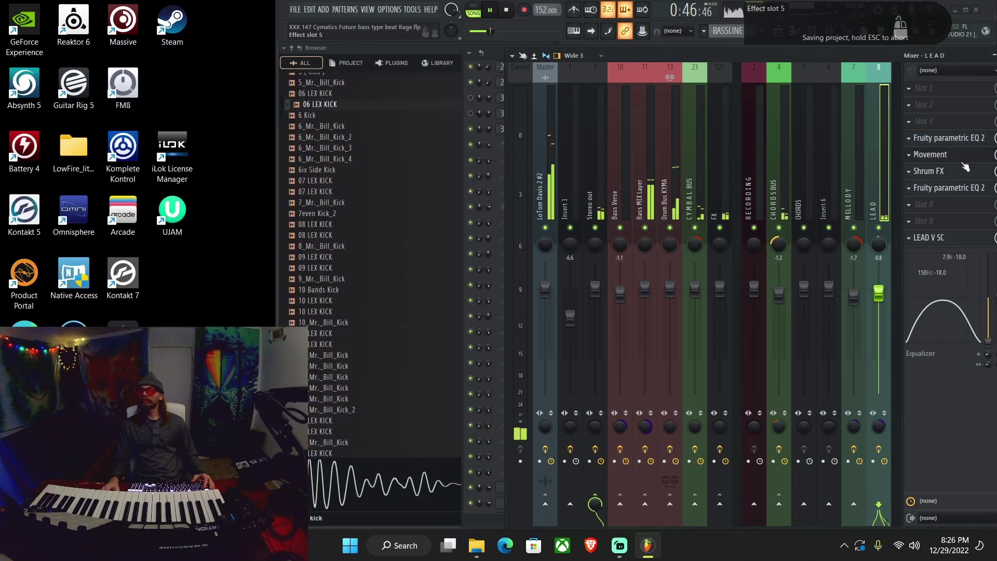
key(F9)
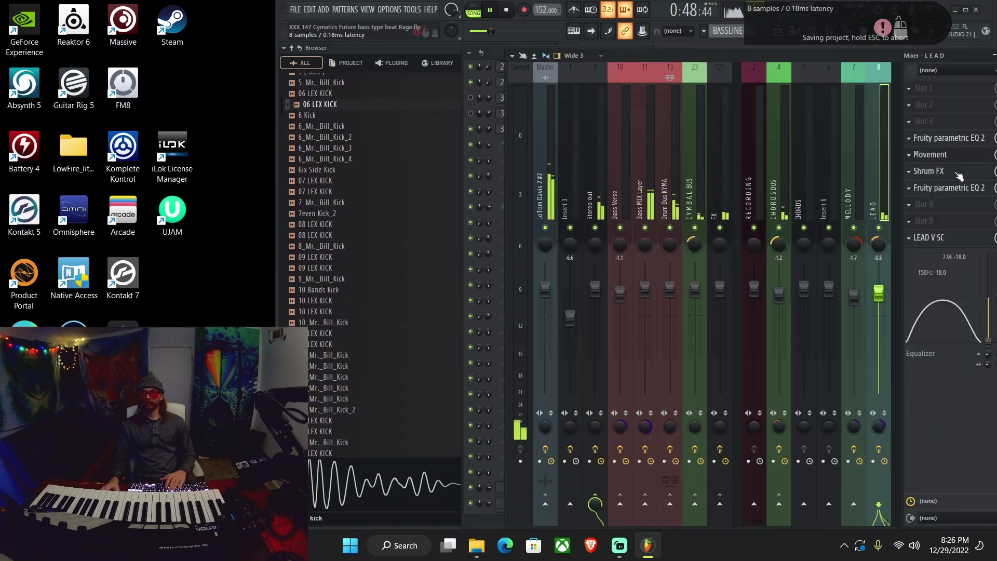
click(955, 171)
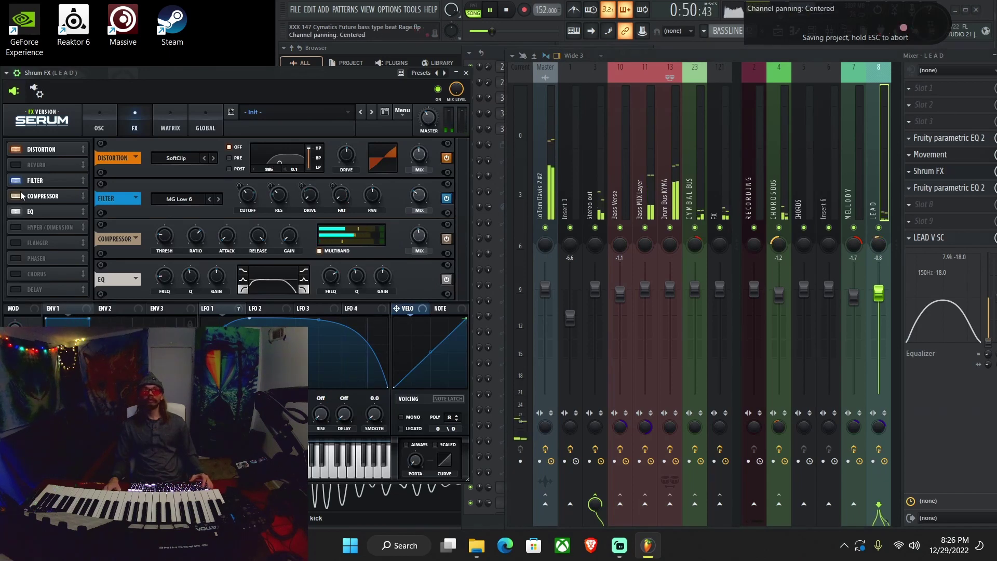
Save the project and adjust the curve of the first LEAD EQ automation clip in the playlist.
key(F5)
key(ctrl+s)
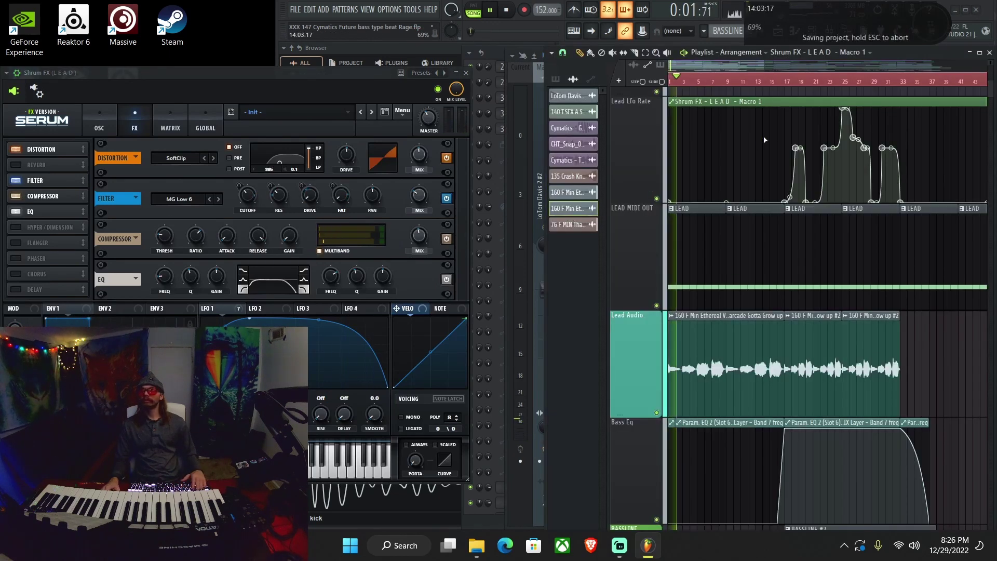
ctrl+right_click(790, 351)
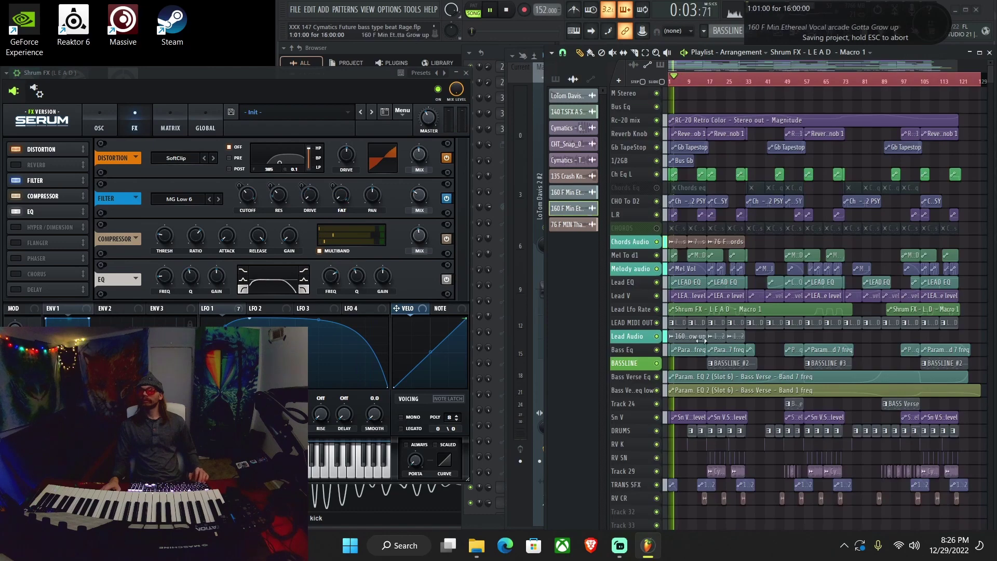
scroll(706, 338, up, 1)
scroll(708, 343, up, 1)
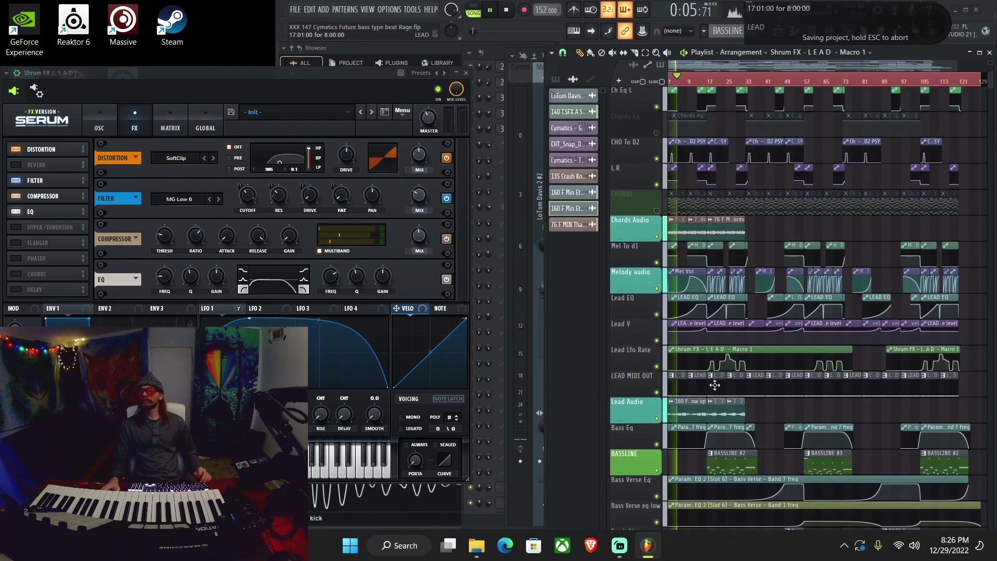
right_click(680, 318)
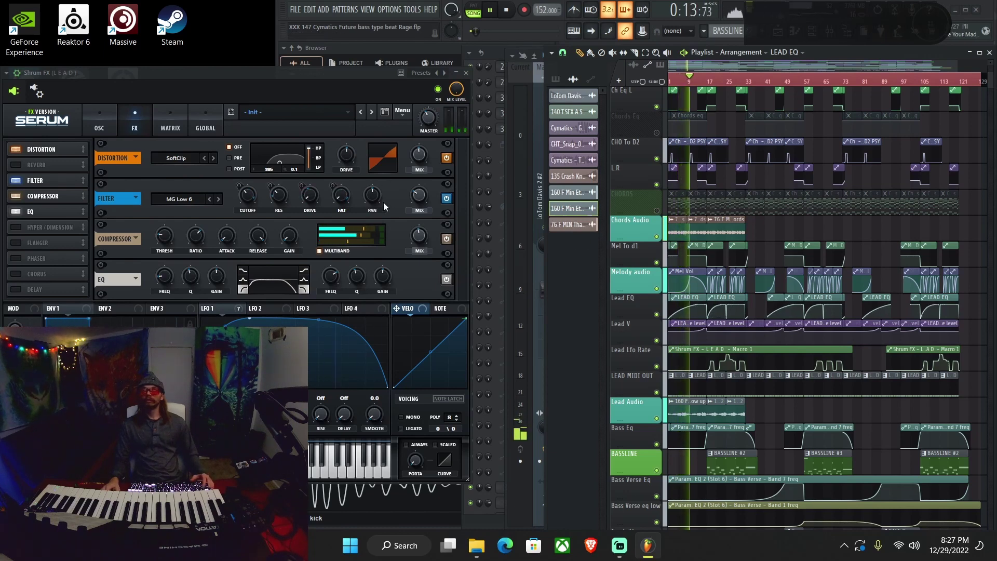
Set the filter mix in the LEAD track's Shrum FX to 51 % and close the plugin.
drag(170, 236, 170, 229)
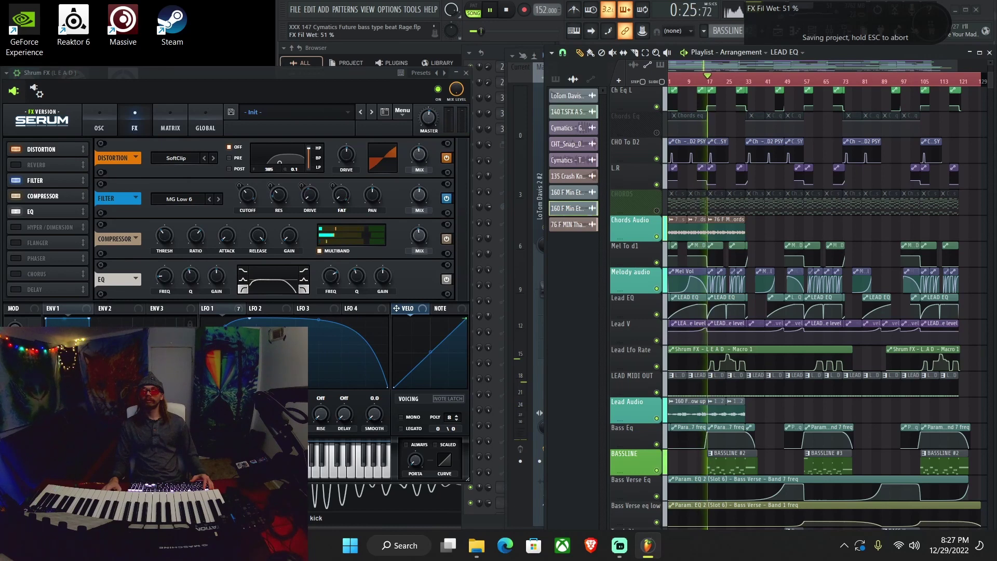
drag(252, 323, 272, 312)
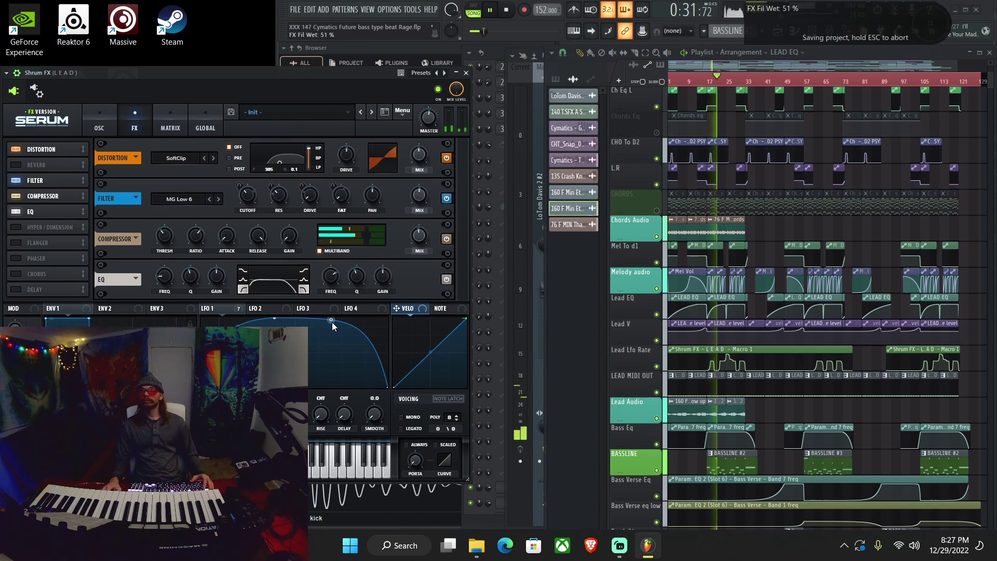
click(466, 72)
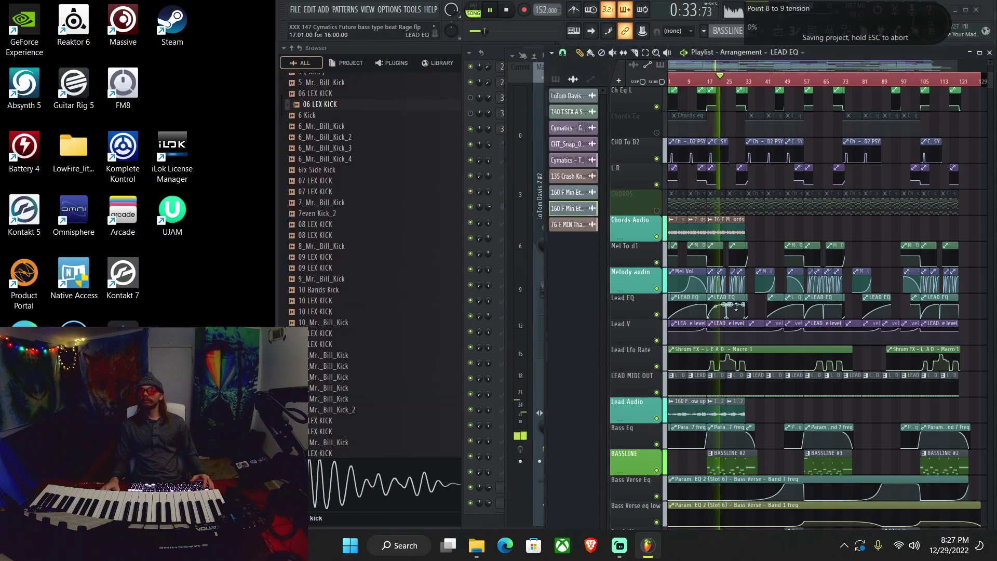
Adjust the root note of the unique Gotta Grow up #2 vocal clip on Lead Audio and close its settings.
scroll(720, 338, down, 2)
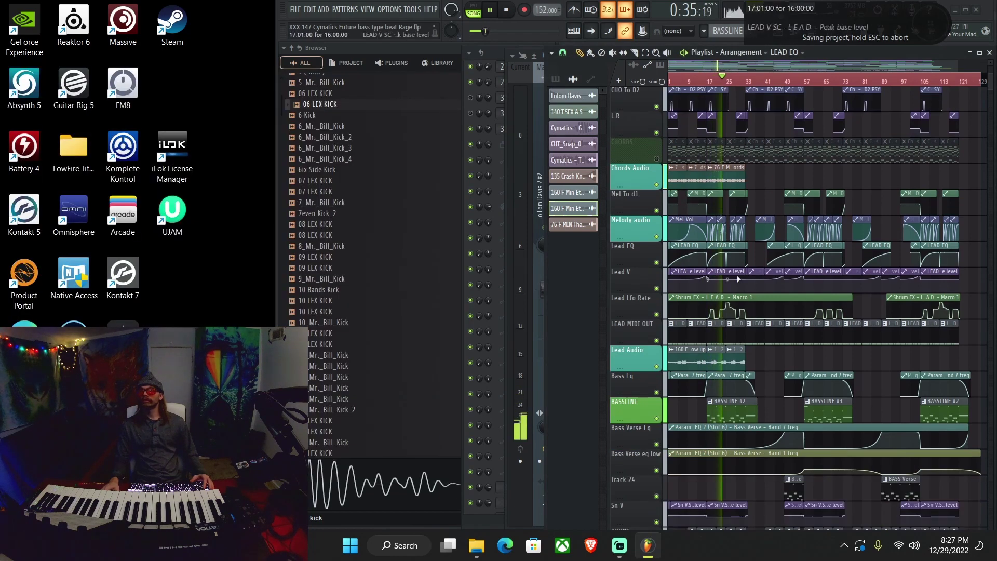
double_click(719, 368)
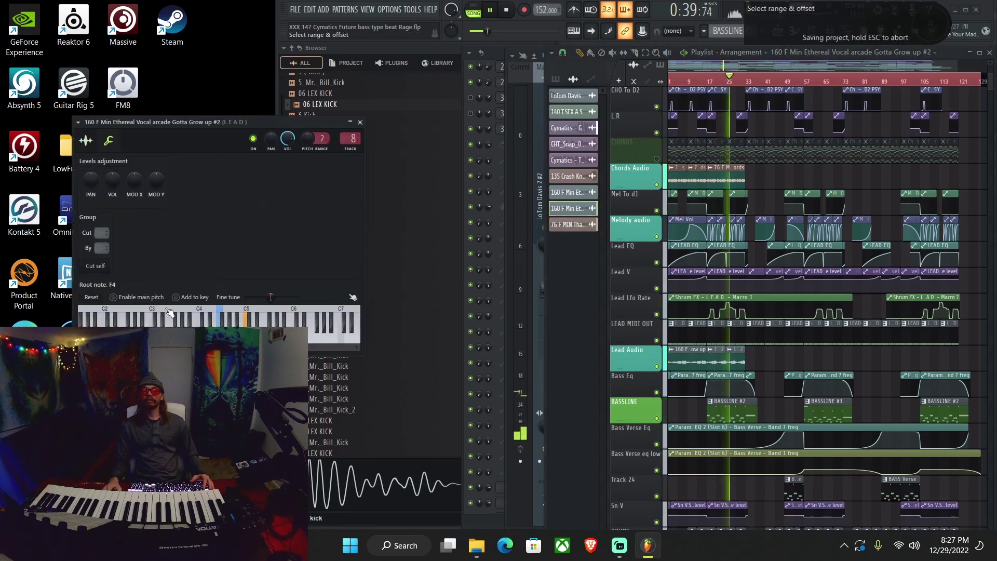
key(Escape)
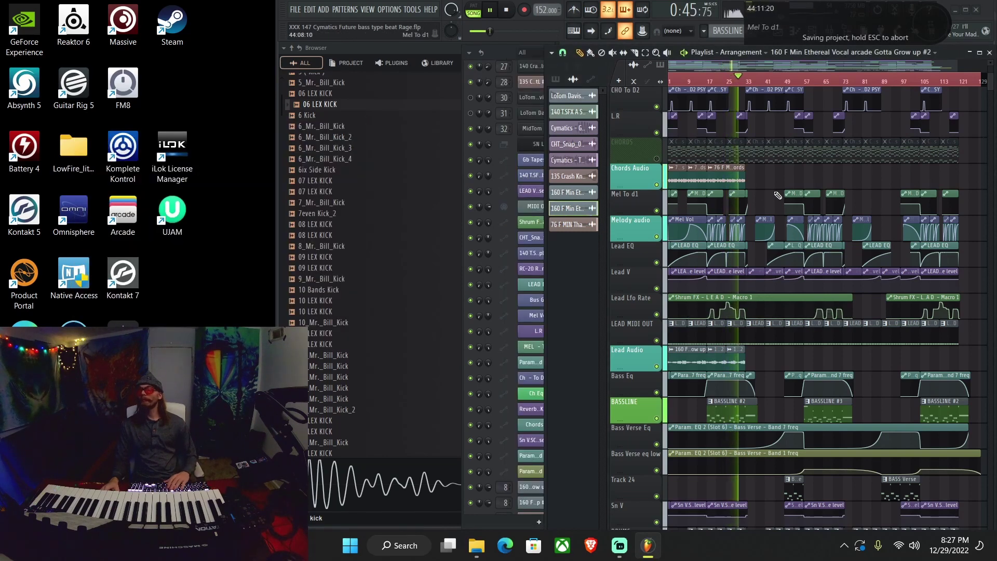
Play the song from bar 22 and set the dry/wet crossfade of the LEAD track's Movement effect to 0.51.
key(F9)
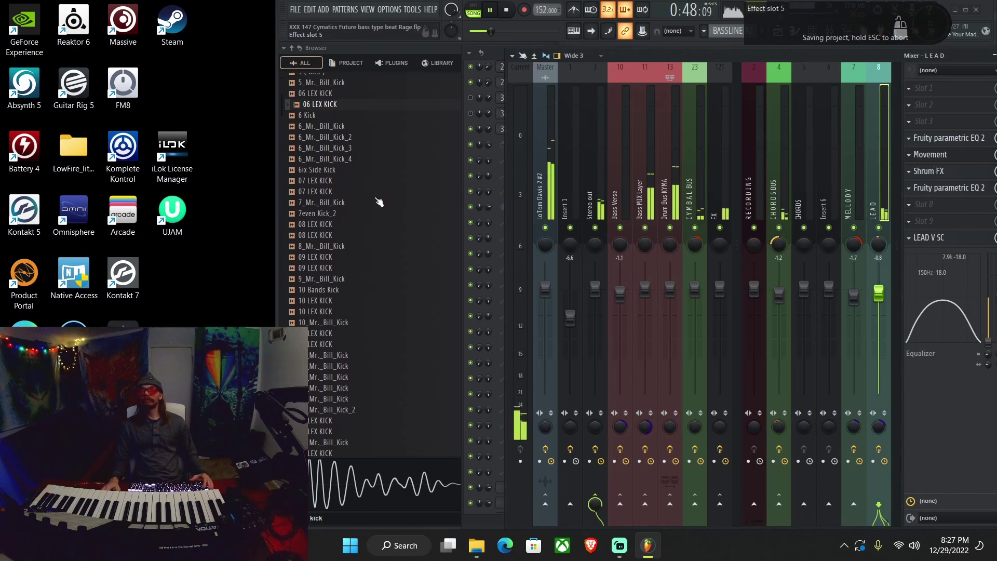
click(931, 154)
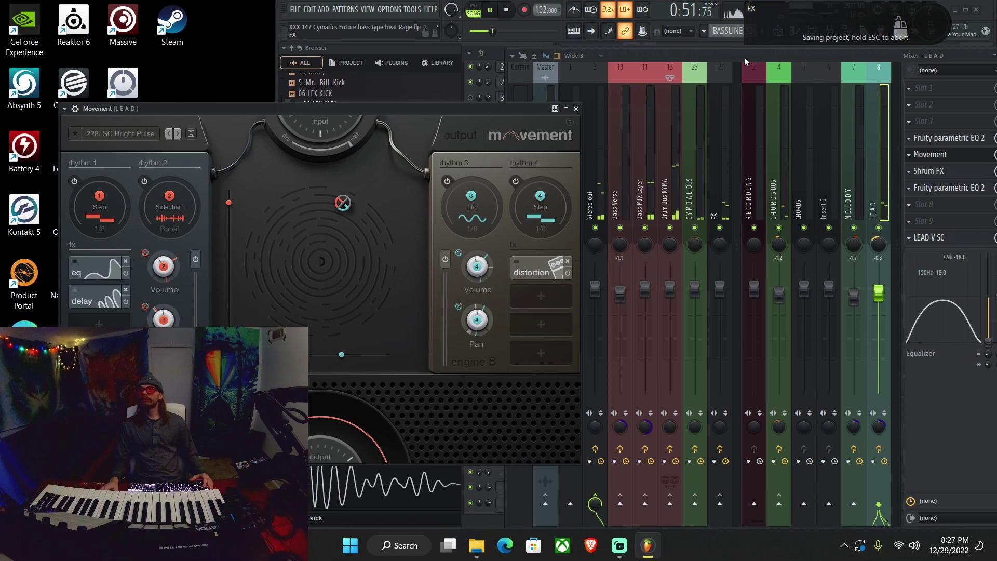
key(F9)
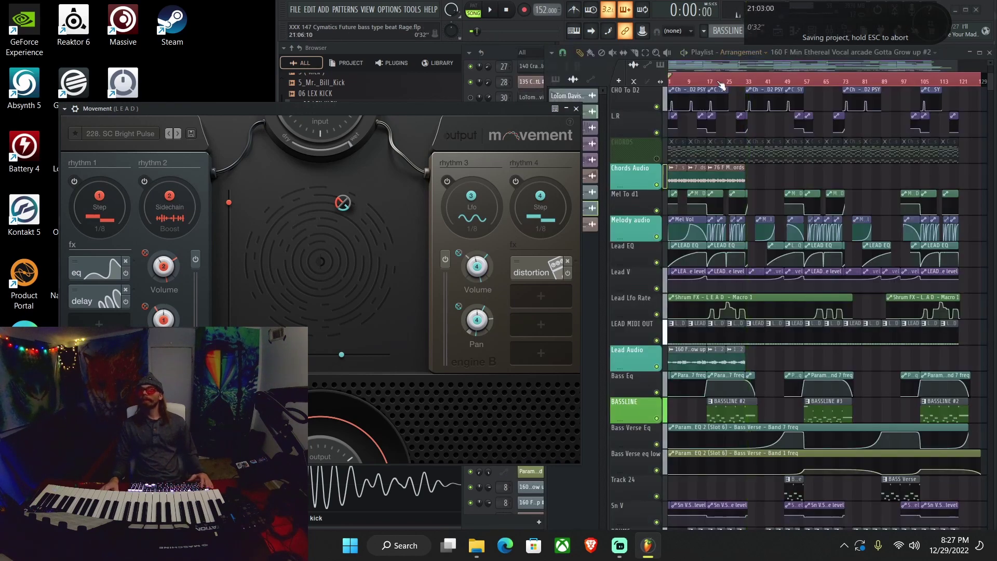
click(721, 81)
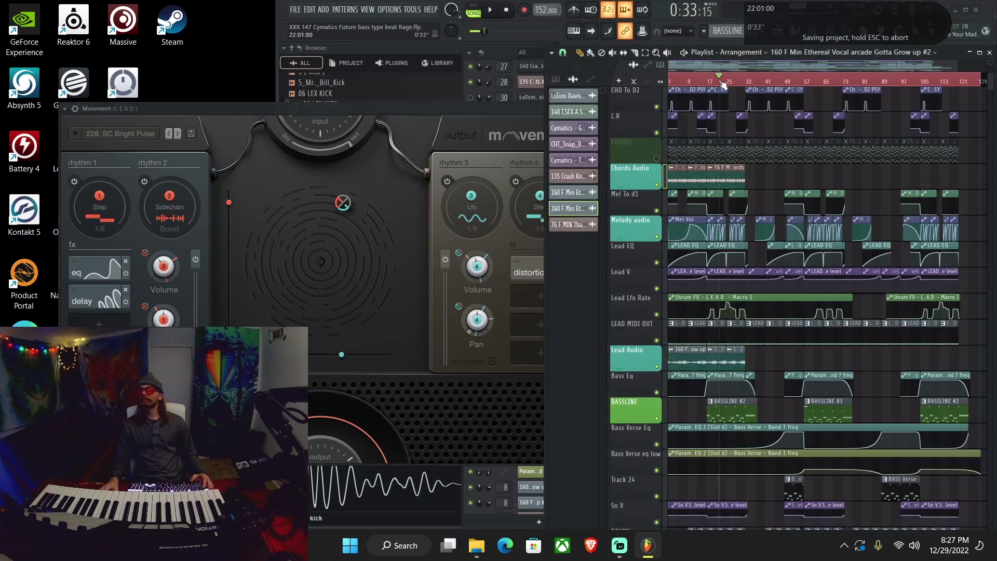
key(space)
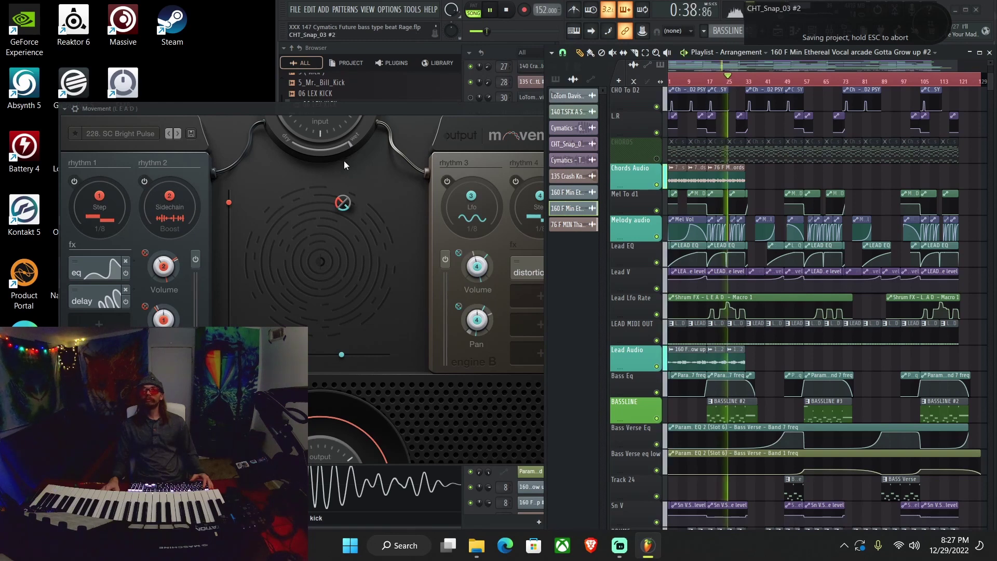
click(350, 149)
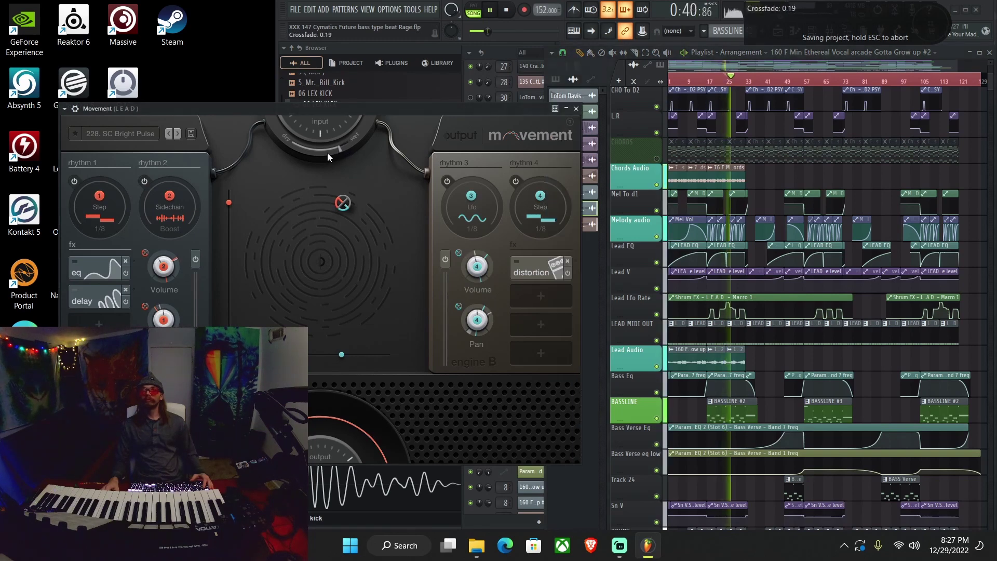
drag(304, 158, 287, 161)
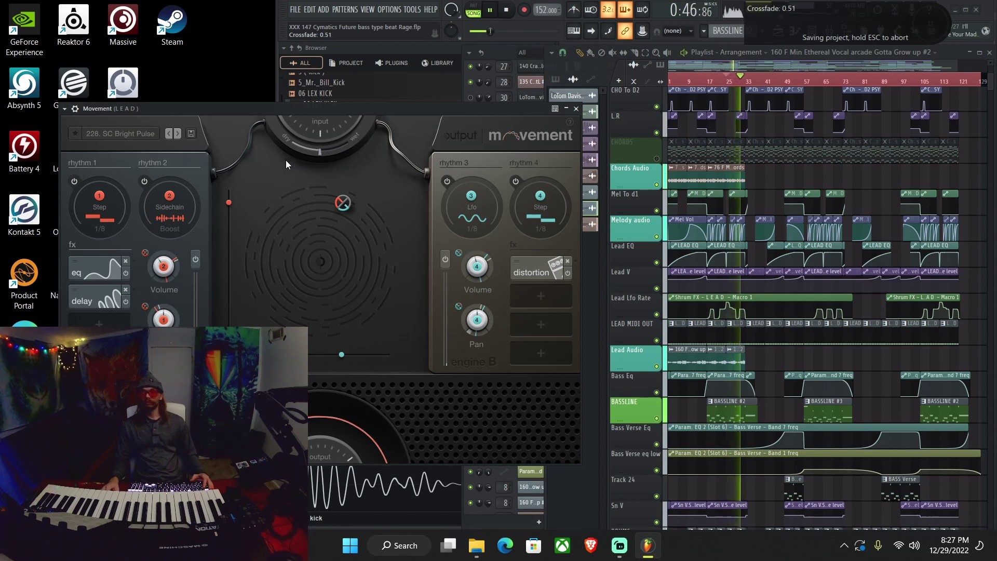
In the LEAD track's Shrum FX, lower the filter mix to about 43 % and the distortion mix to 29 % during playback.
key(F9)
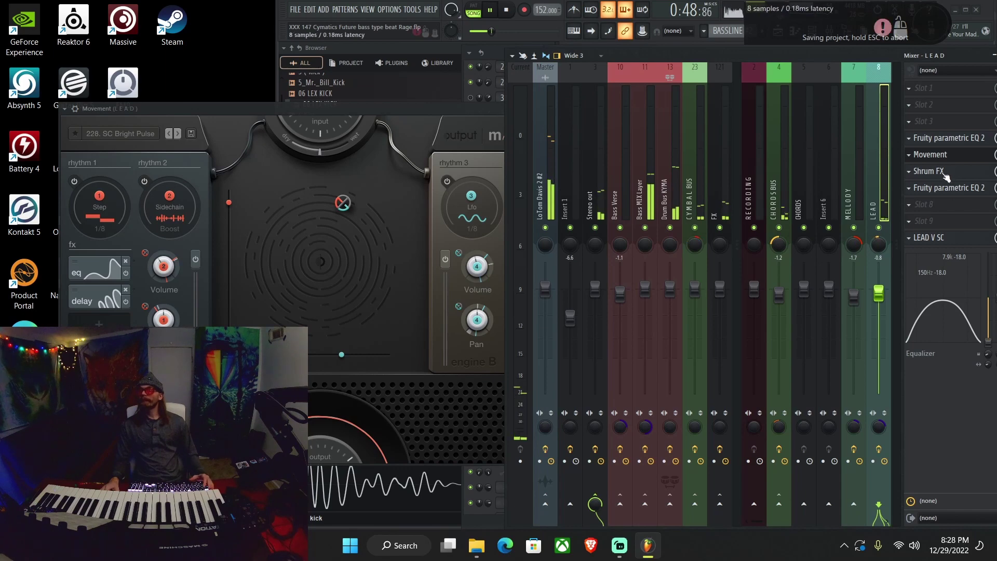
click(928, 171)
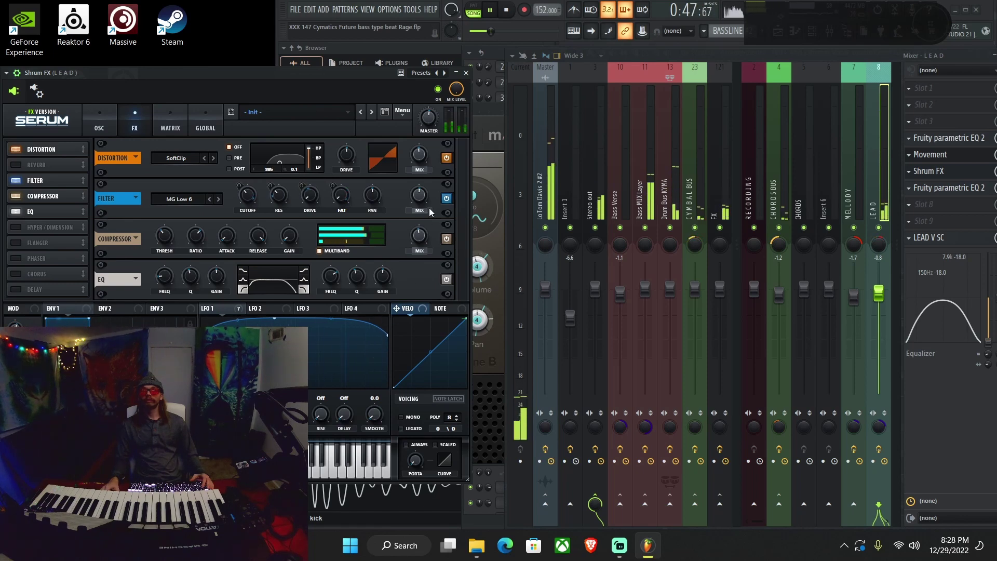
drag(422, 197, 422, 195)
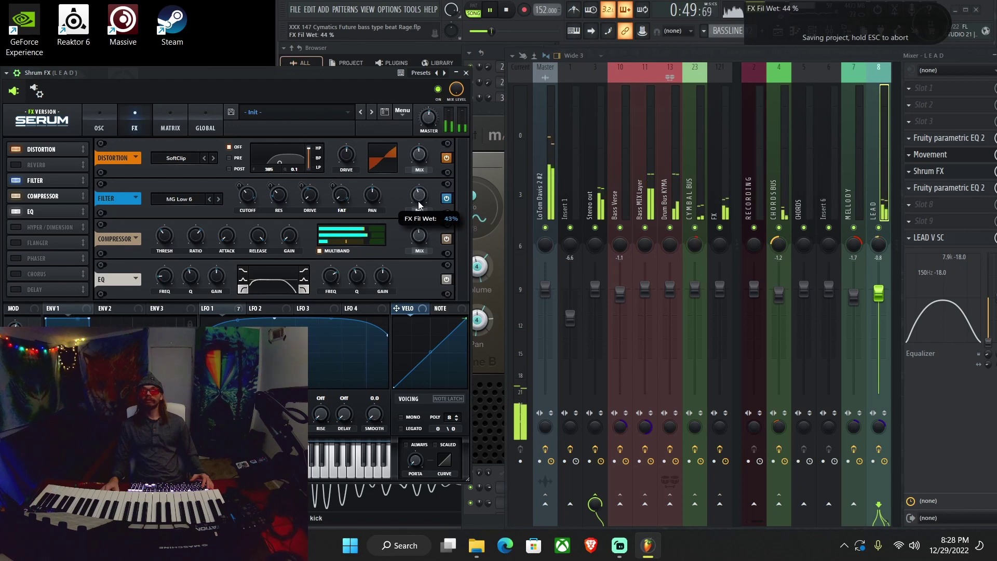
key(space)
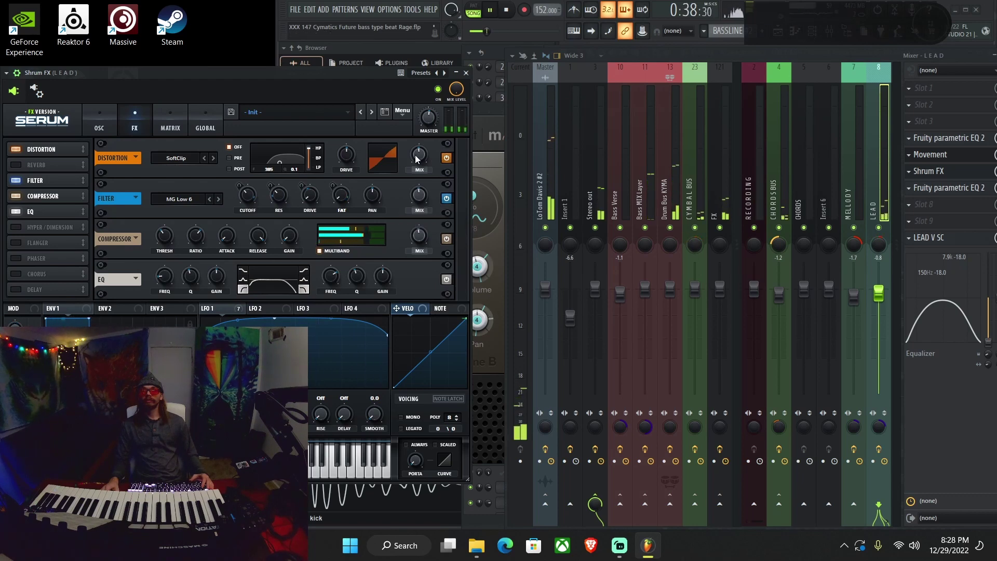
drag(417, 159, 414, 165)
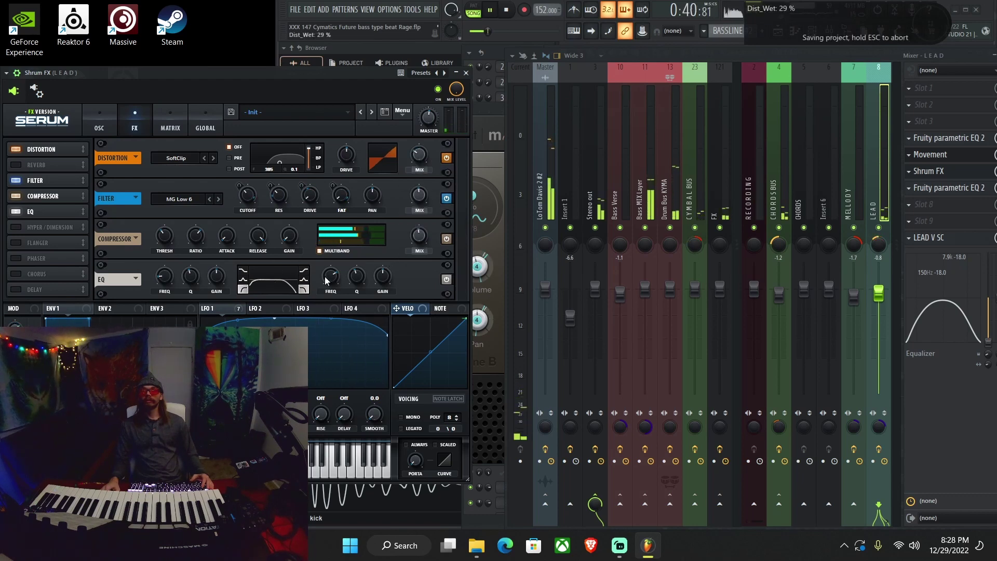
Set the Shrum FX equalizer's low frequency to 203 Hz and its high frequency to 1382 Hz on the LEAD track.
mouse_move(327, 290)
drag(319, 301, 329, 298)
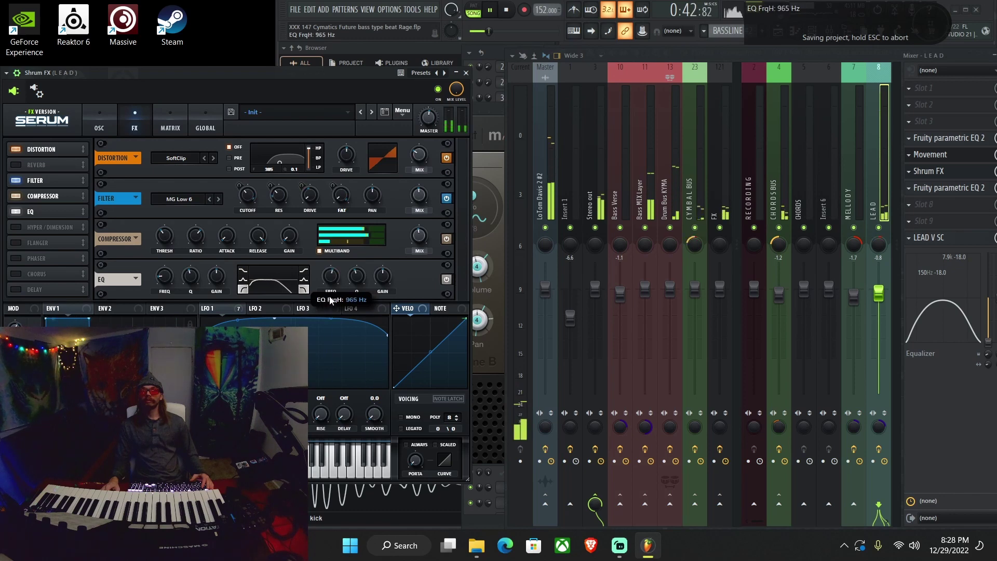
mouse_move(182, 273)
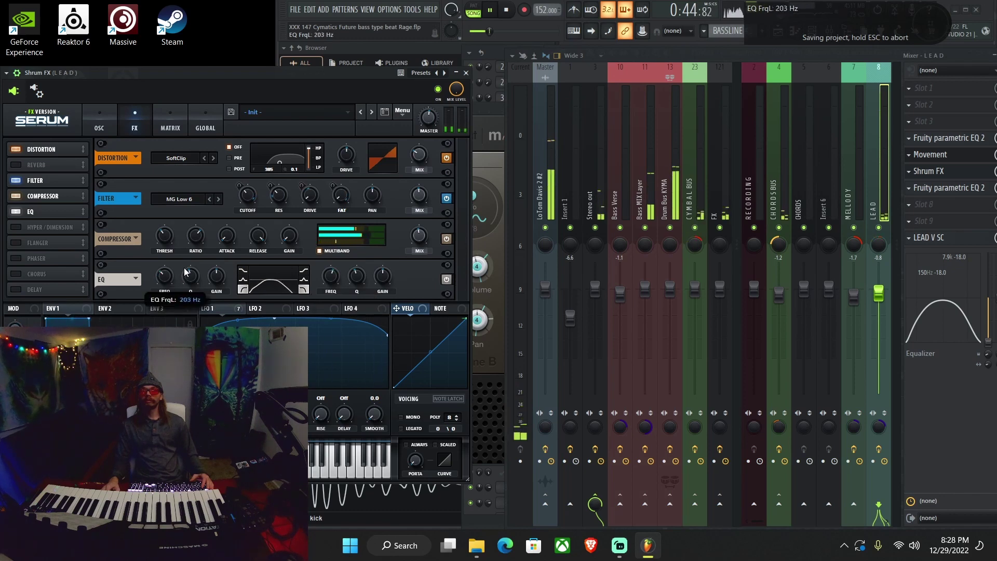
mouse_move(335, 283)
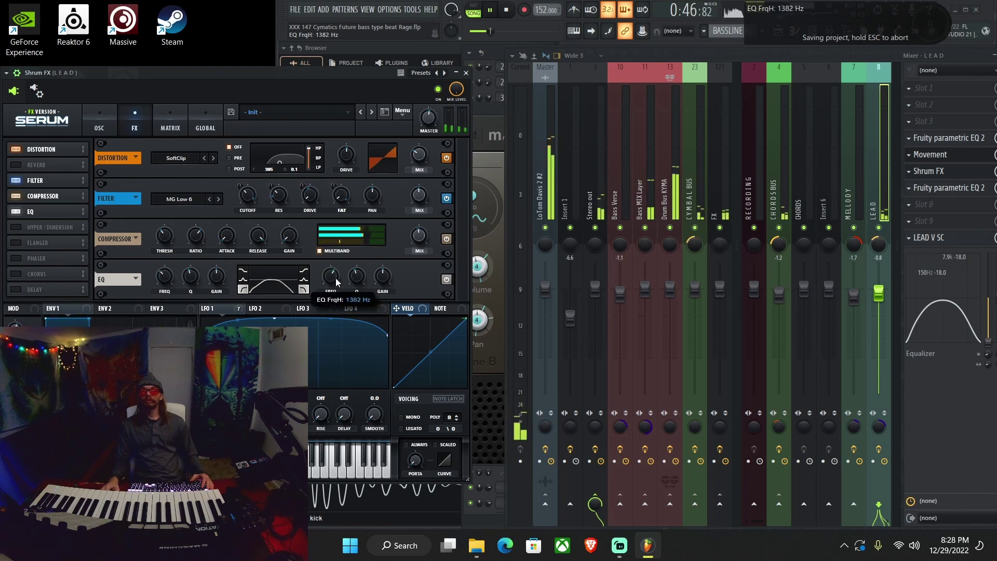
Reset the band 7 frequency in the LEAD track's Fruity parametric EQ 2 below Shrum FX, close the equalizer and save the project.
click(948, 192)
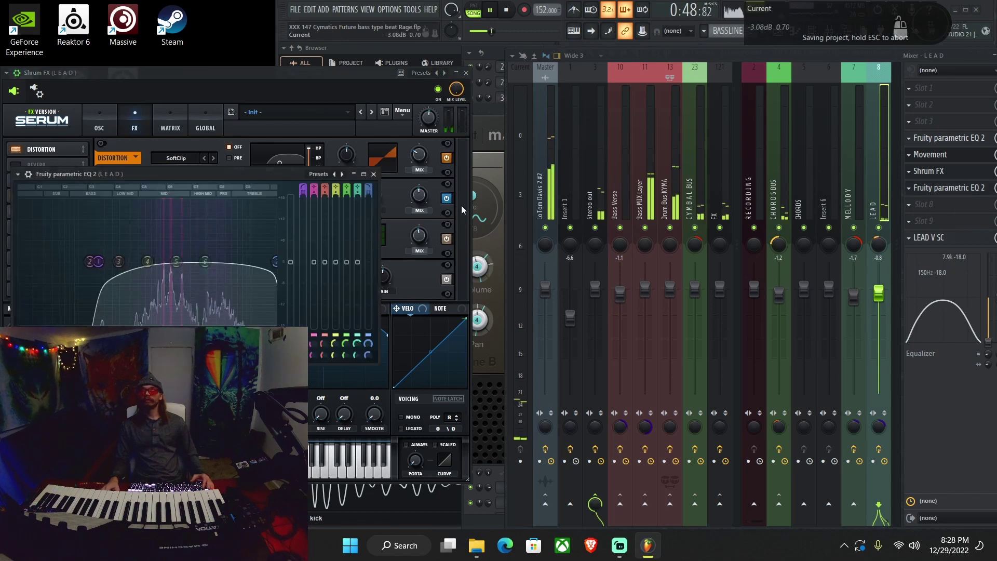
right_click(370, 345)
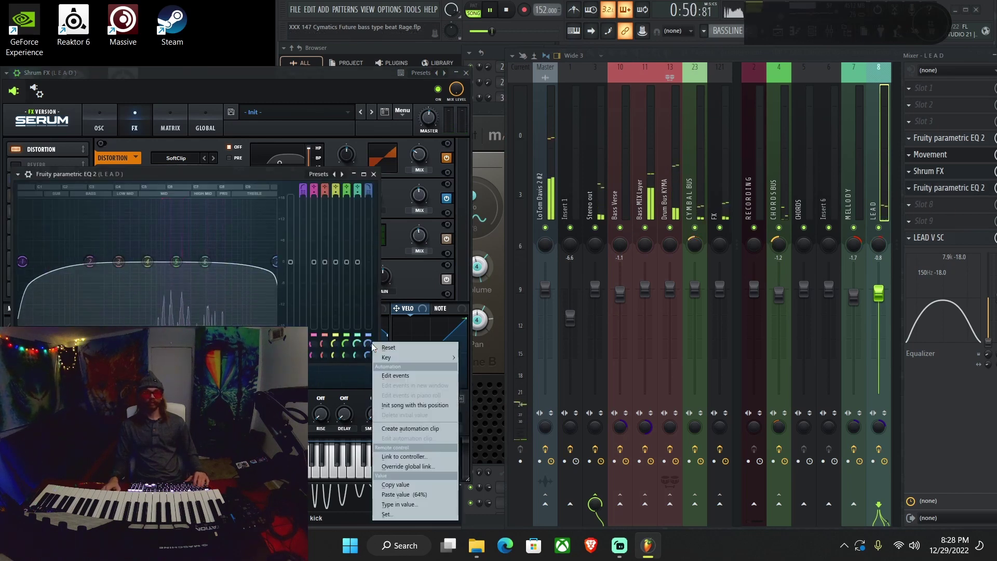
click(382, 346)
right_click(366, 192)
click(371, 196)
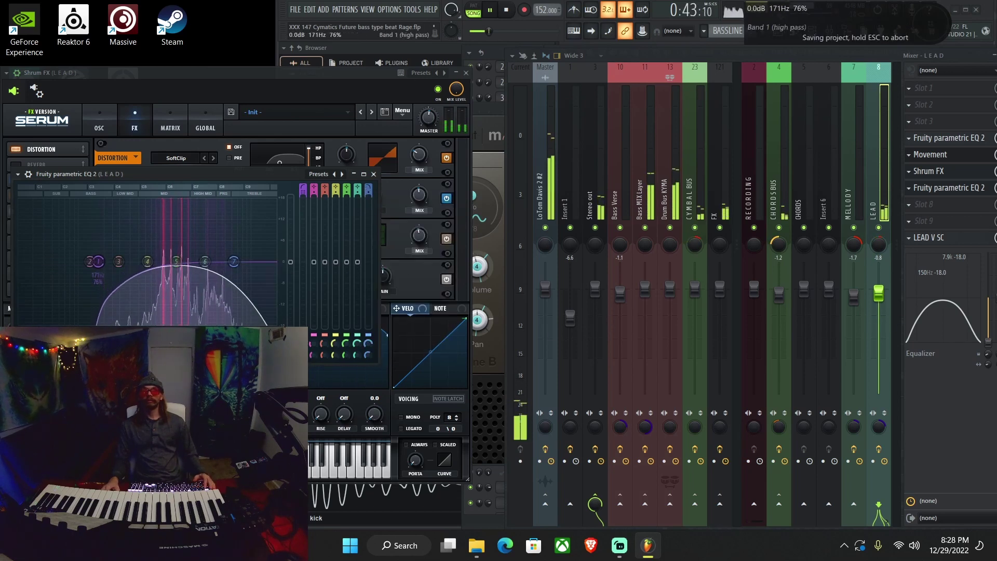
key(Escape)
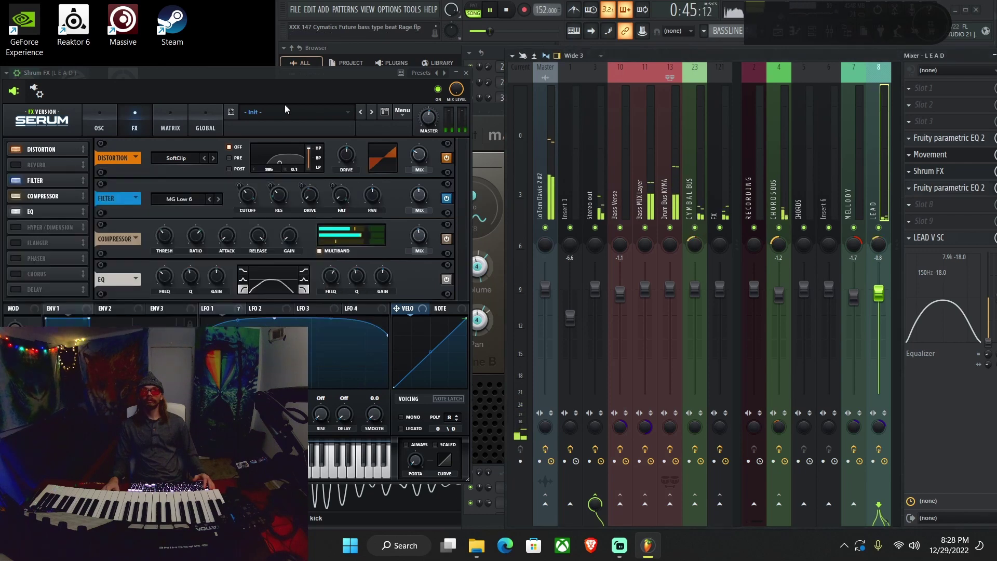
key(ctrl+s)
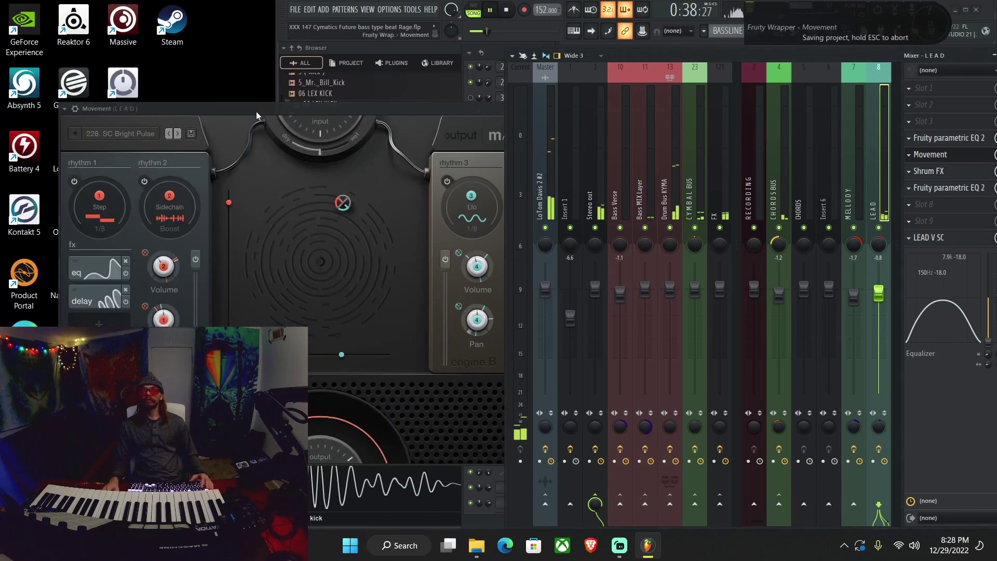
Close the Movement plugin, enlarge the mixer and reset the CHORDS BUS volume fader to its default level.
key(Escape)
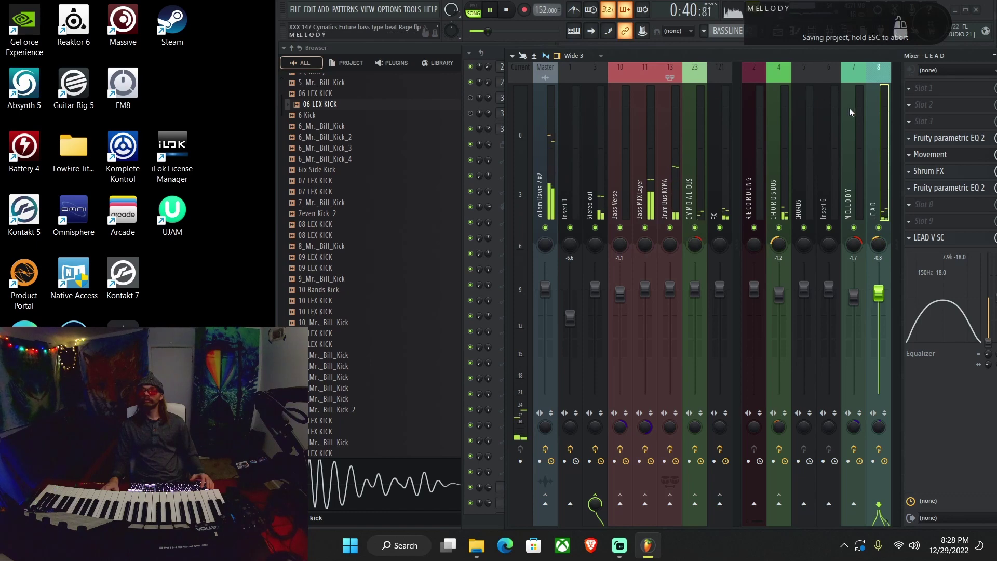
key(Return)
click(271, 278)
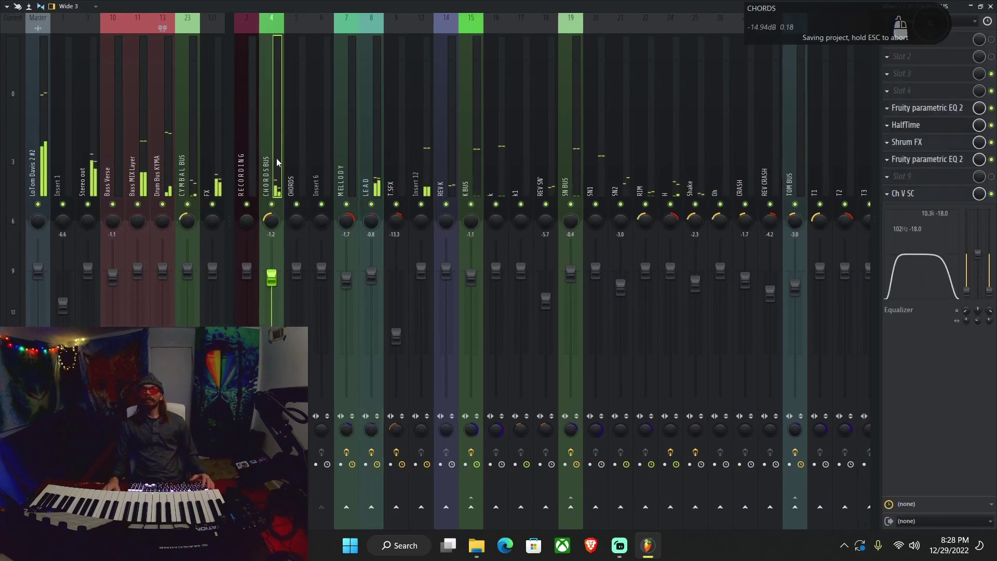
right_click(270, 277)
click(273, 281)
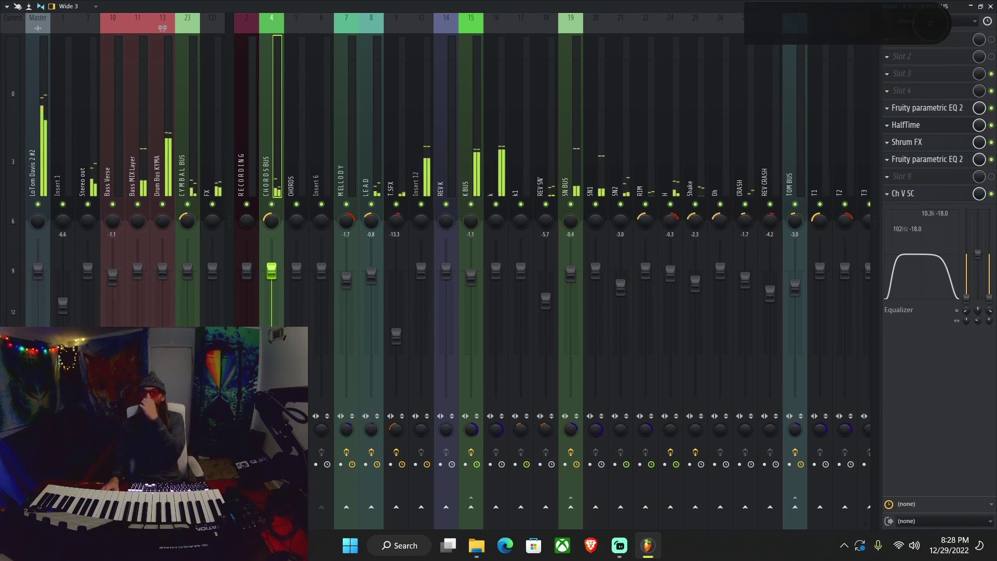
Set the master volume of the CHORDS BUS track's Shrum FX to 44 % and close the plugin.
click(933, 142)
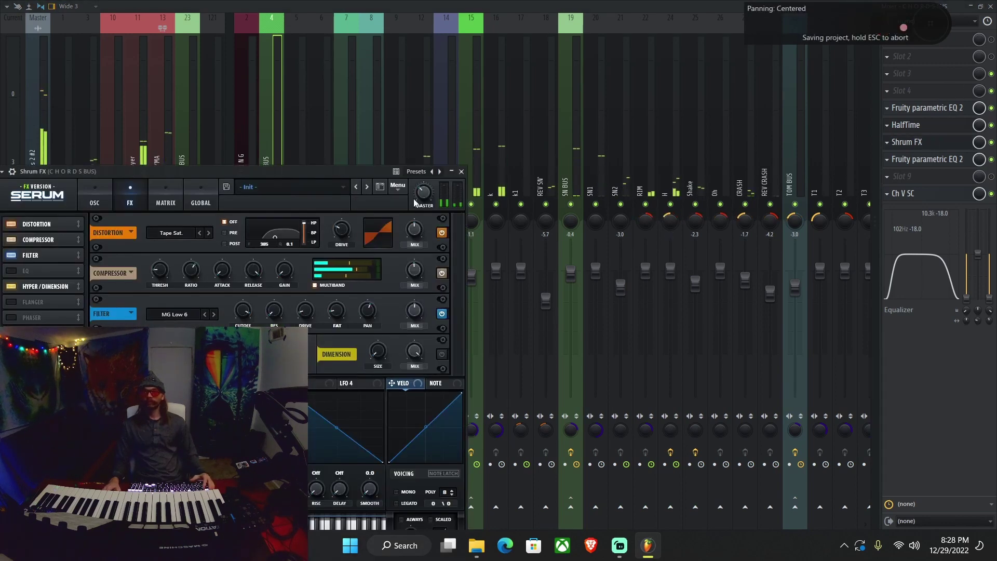
scroll(427, 200, up, 6)
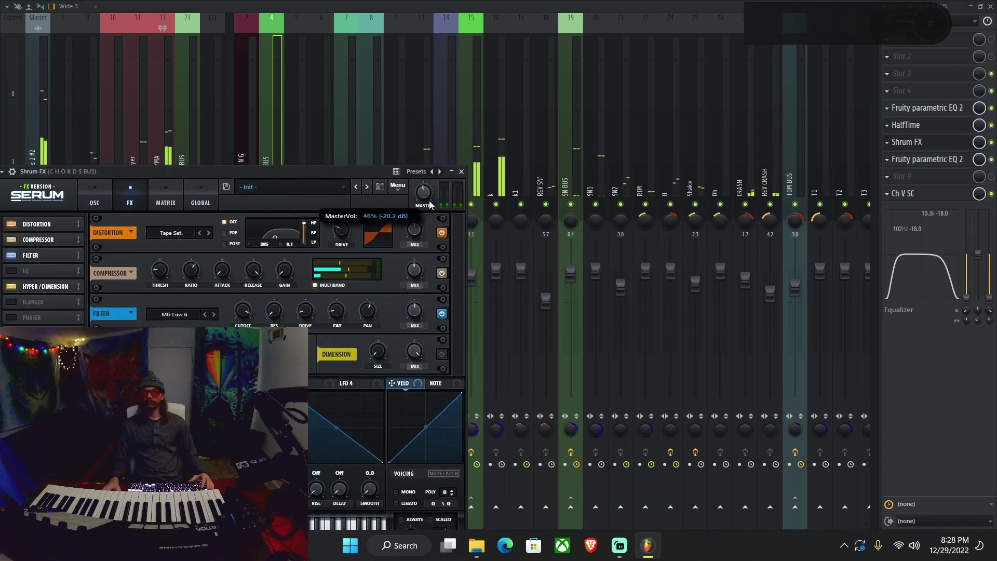
scroll(426, 199, down, 2)
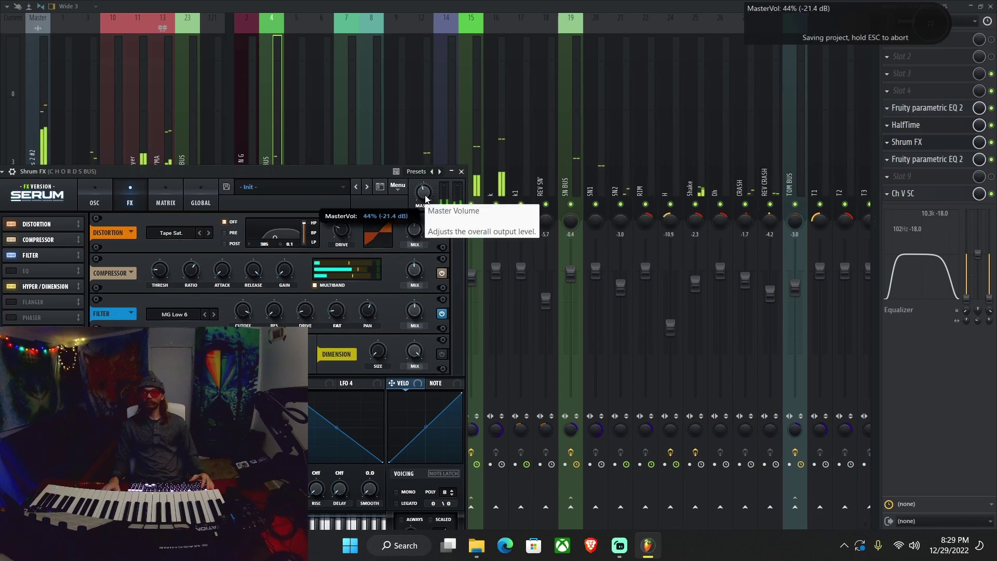
key(Escape)
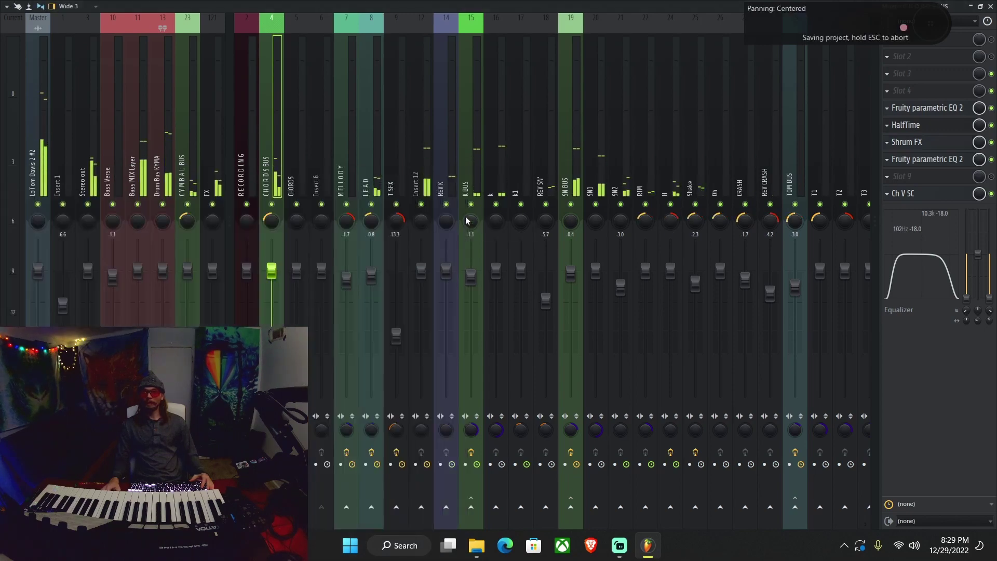
key(Escape)
Open the Bass notes of the first BASSLINE #2 clip in the piano roll and examine them while playing from bar 17.
key(Return)
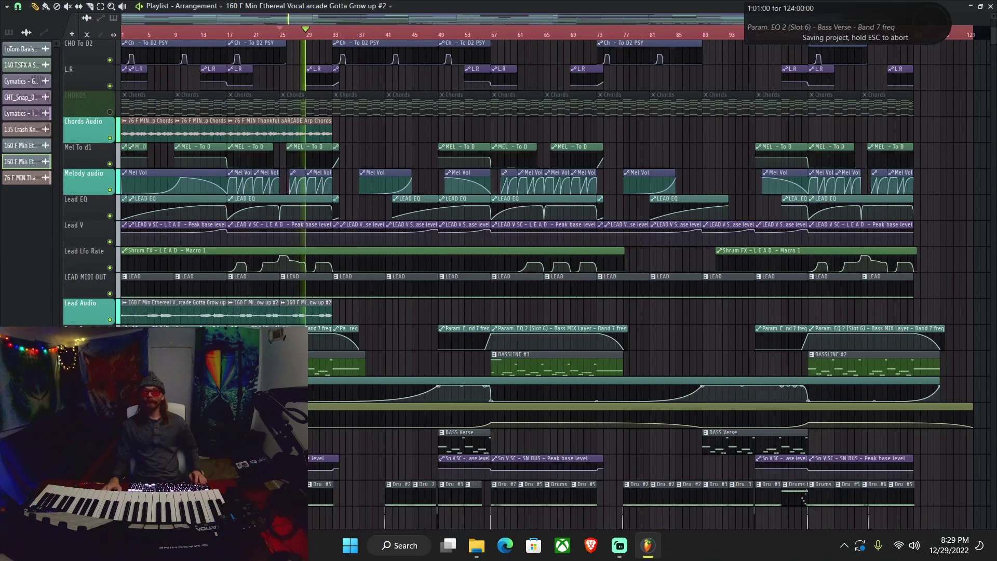
double_click(338, 364)
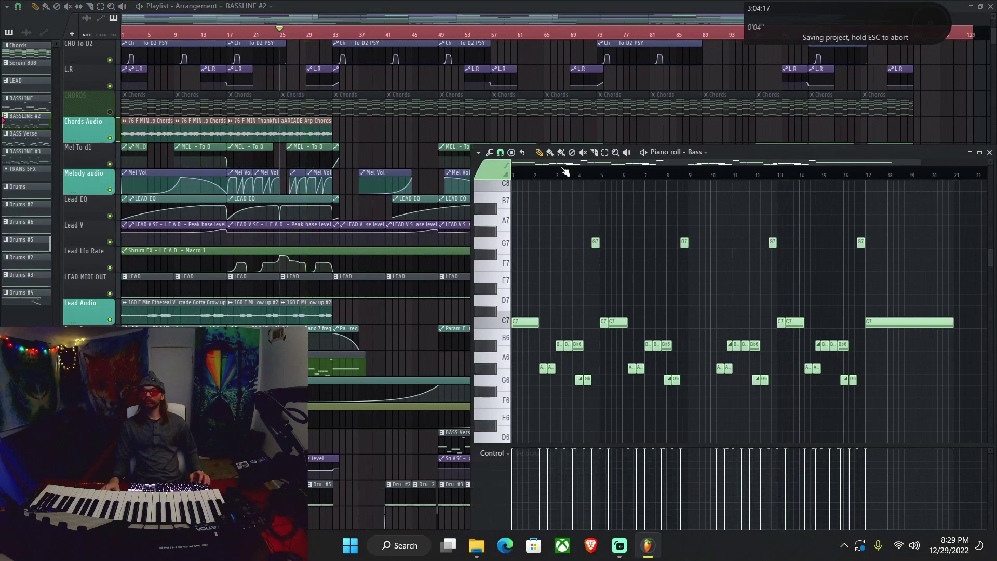
key(space)
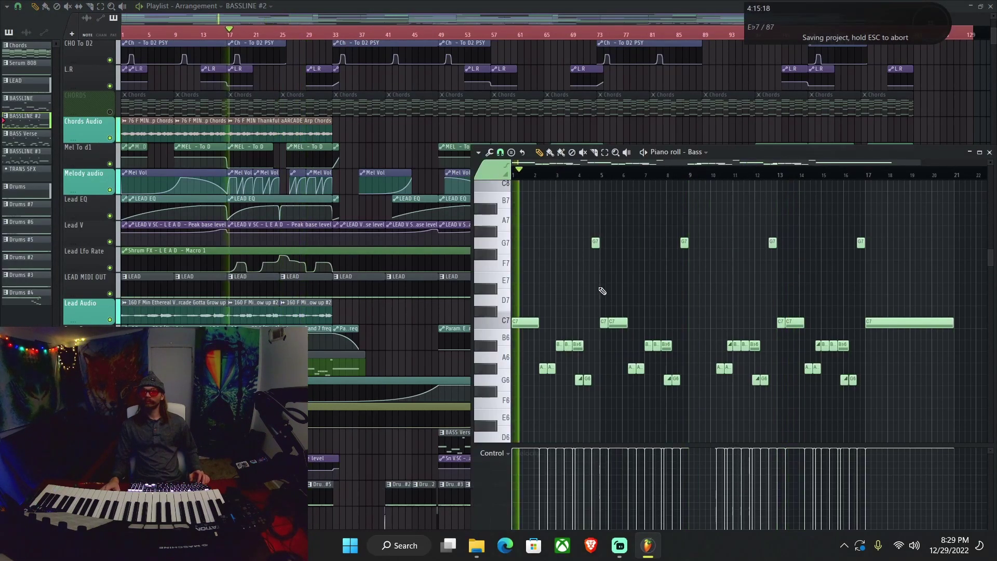
drag(673, 394, 504, 215)
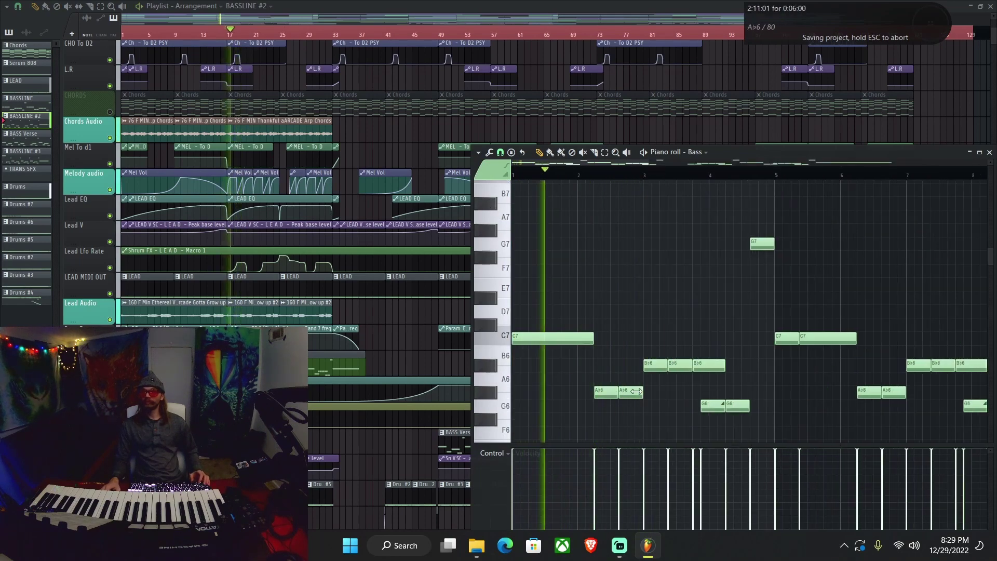
scroll(297, 234, down, 2)
key(space)
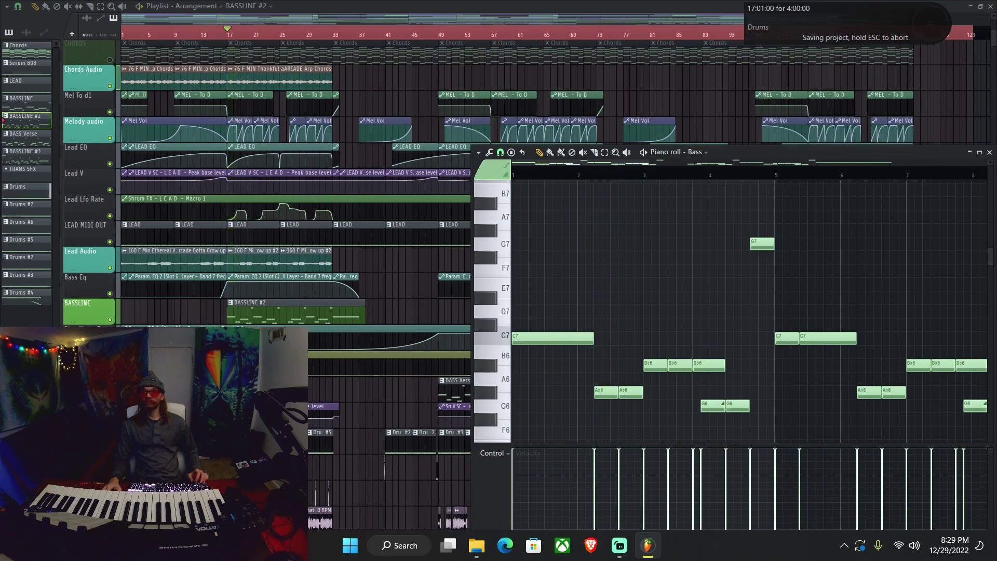
Merge the neighbouring drum clips from bar 17 into one pattern and open its K L channel in the piano roll.
drag(250, 441, 258, 442)
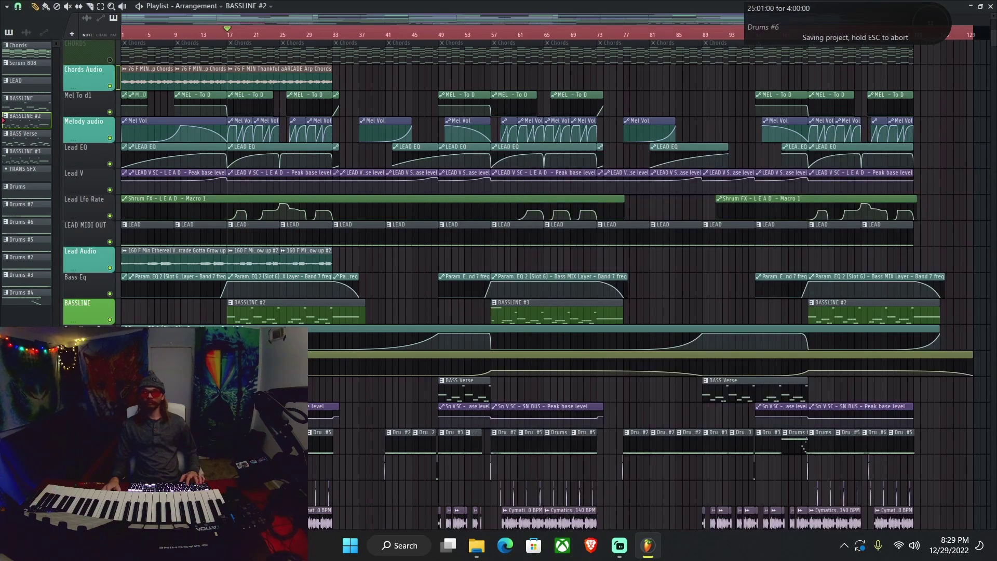
key(ctrl+g)
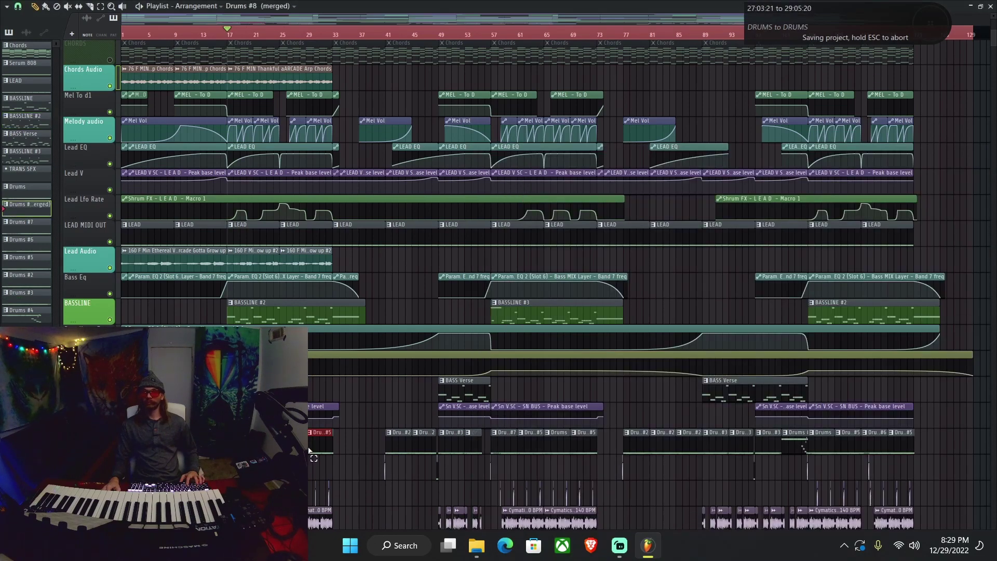
click(110, 319)
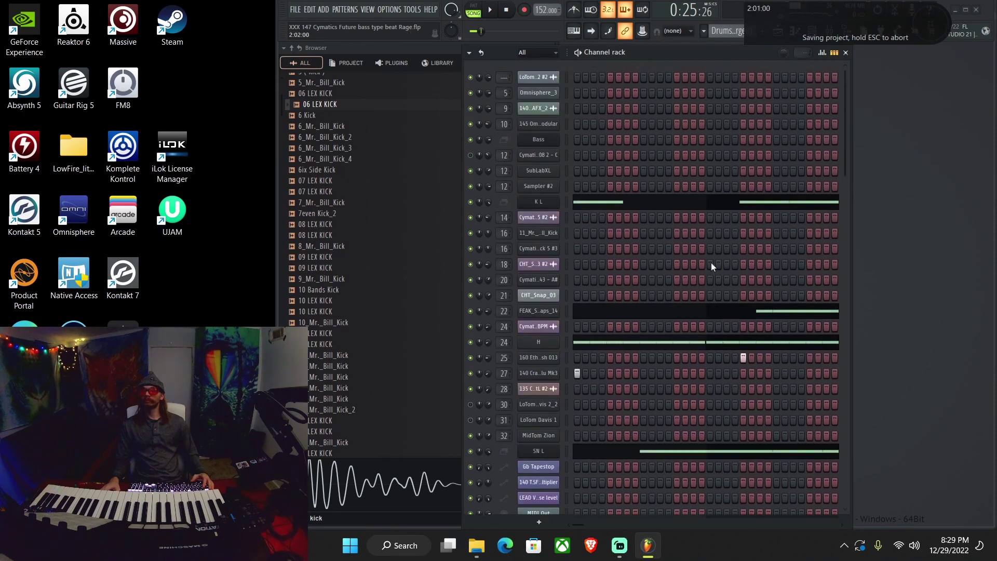
click(637, 215)
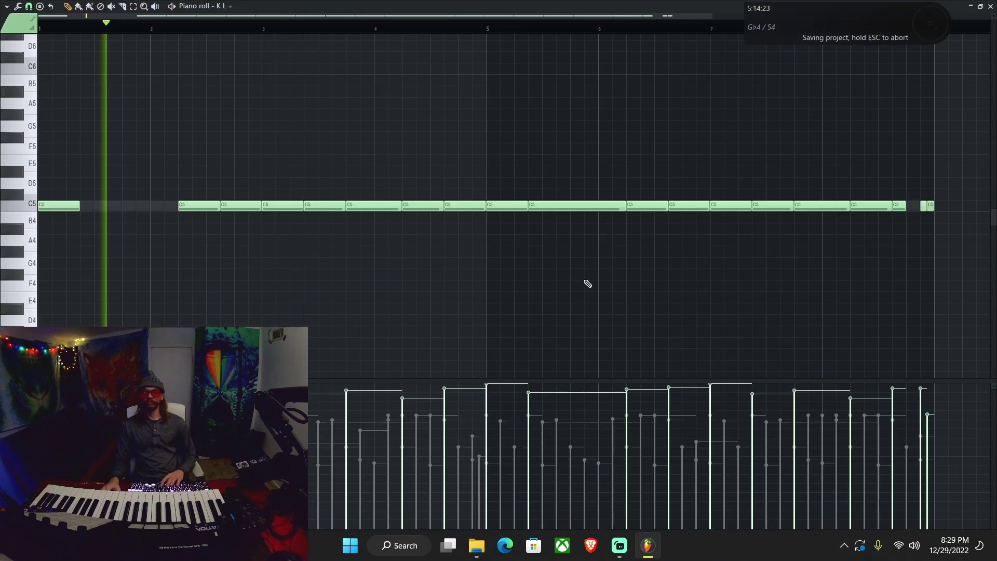
Delete the last K L note in bar 3, then shorten the long bar 5 note to six steps and shift it toward bar 6.
right_click(326, 207)
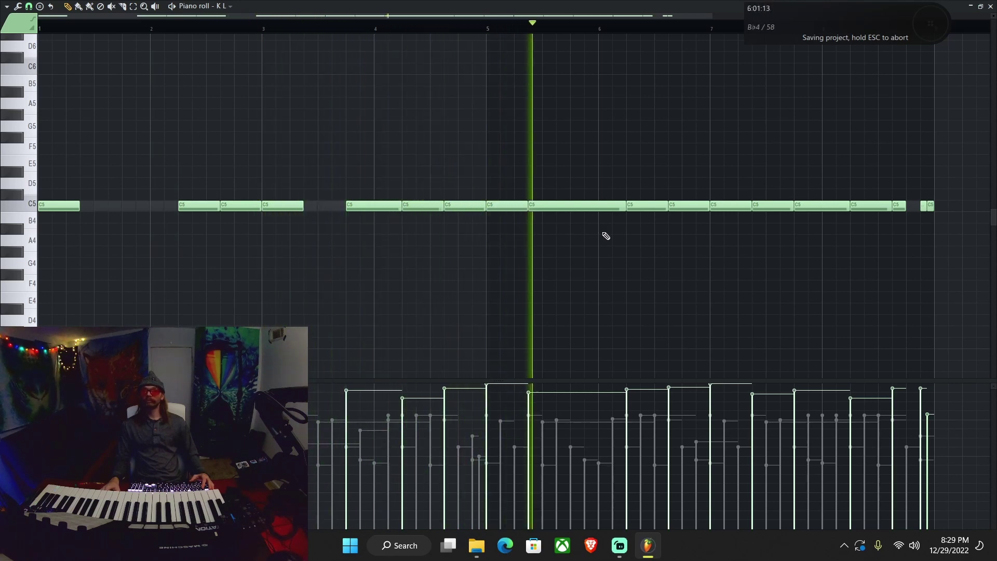
drag(617, 210, 587, 213)
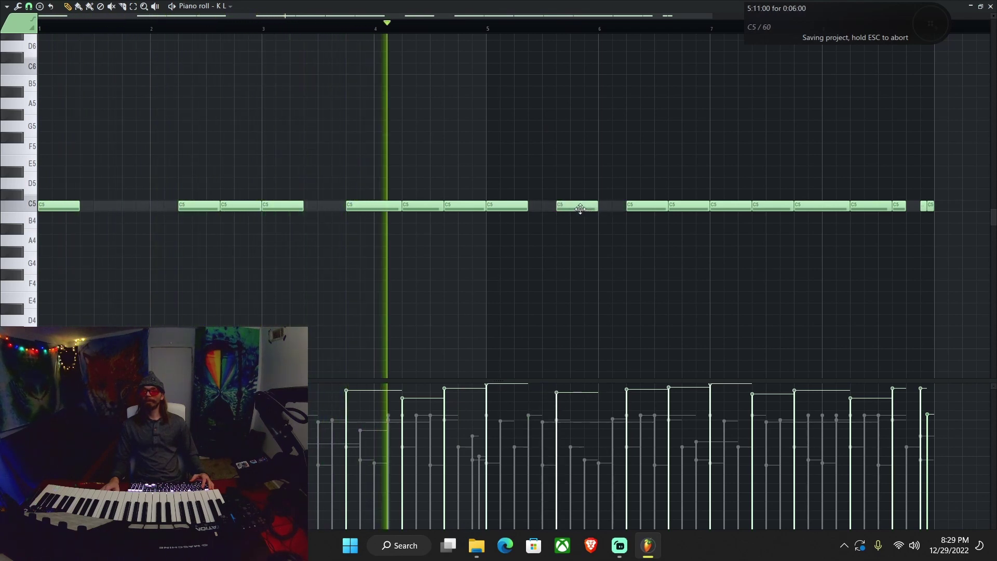
drag(580, 208, 593, 211)
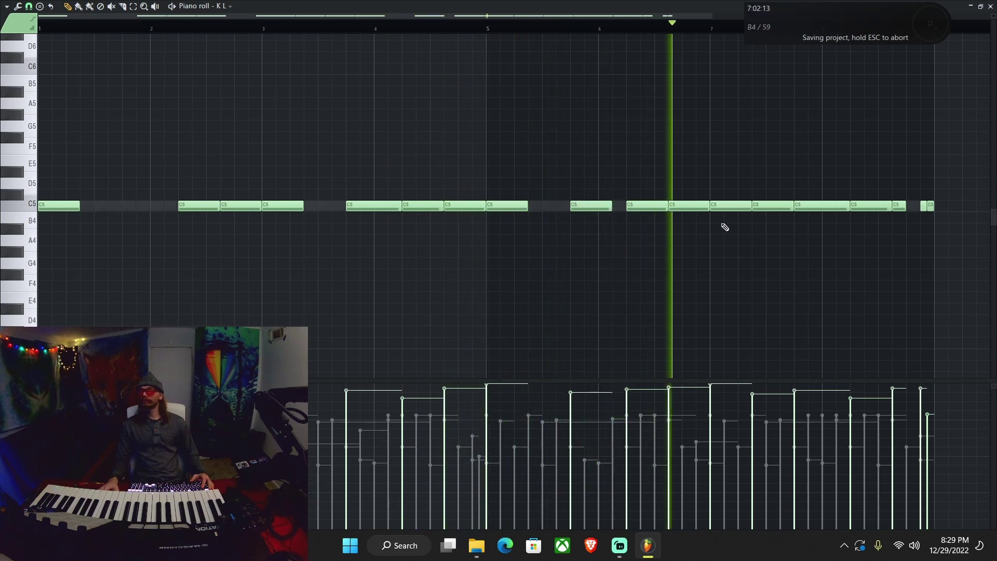
Delete the K L notes near the middle of bar 7 and the end of bar 8, and save the project.
right_click(785, 208)
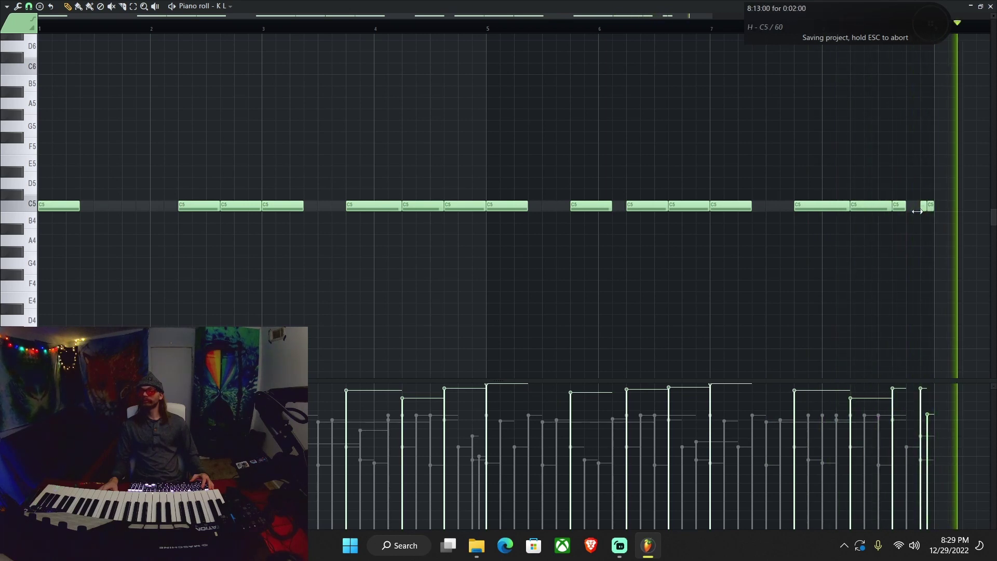
right_click(902, 205)
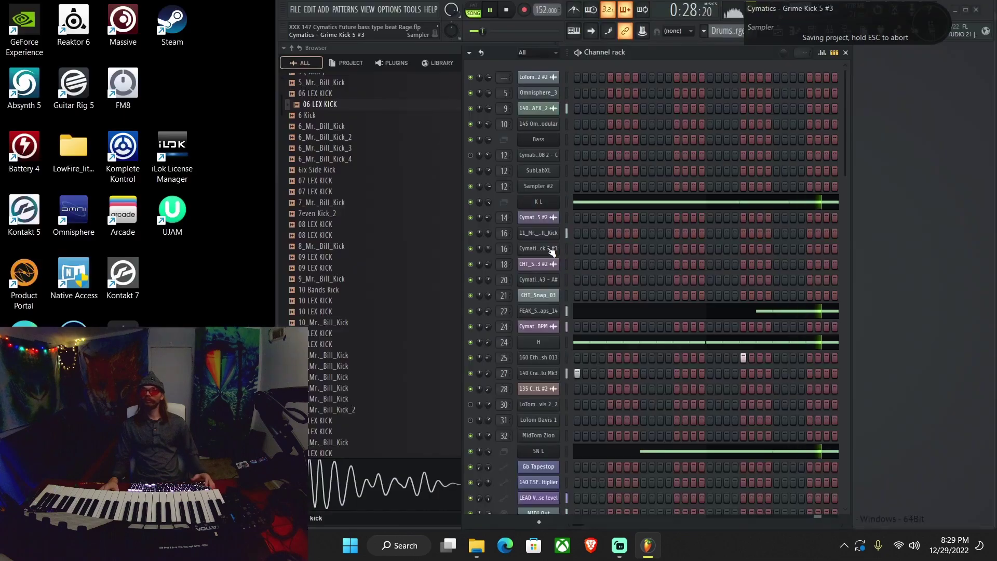
key(ctrl+s)
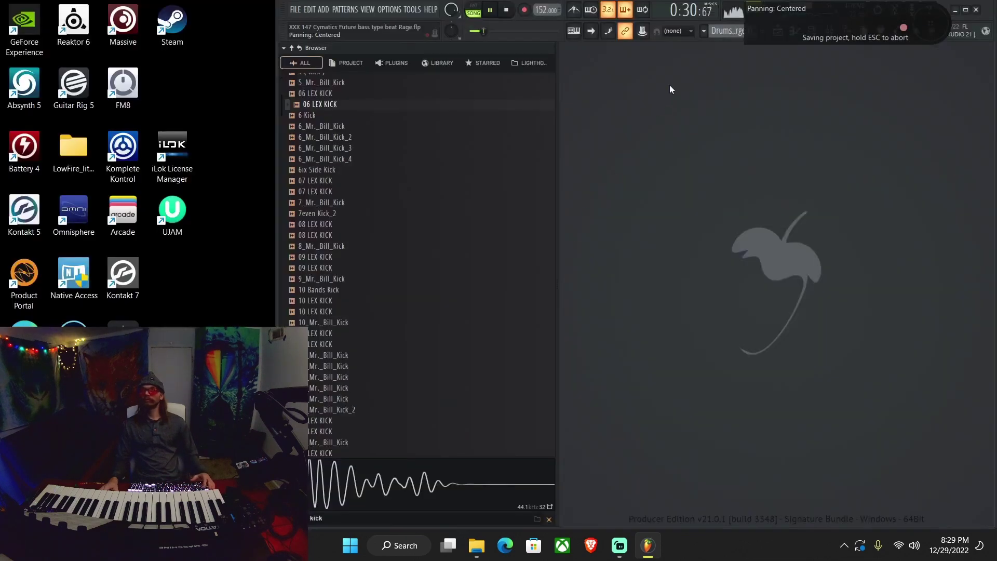
Unmute the BASSLINE track and open the Bass notes of the first BASSLINE #2 clip in the piano roll.
click(783, 36)
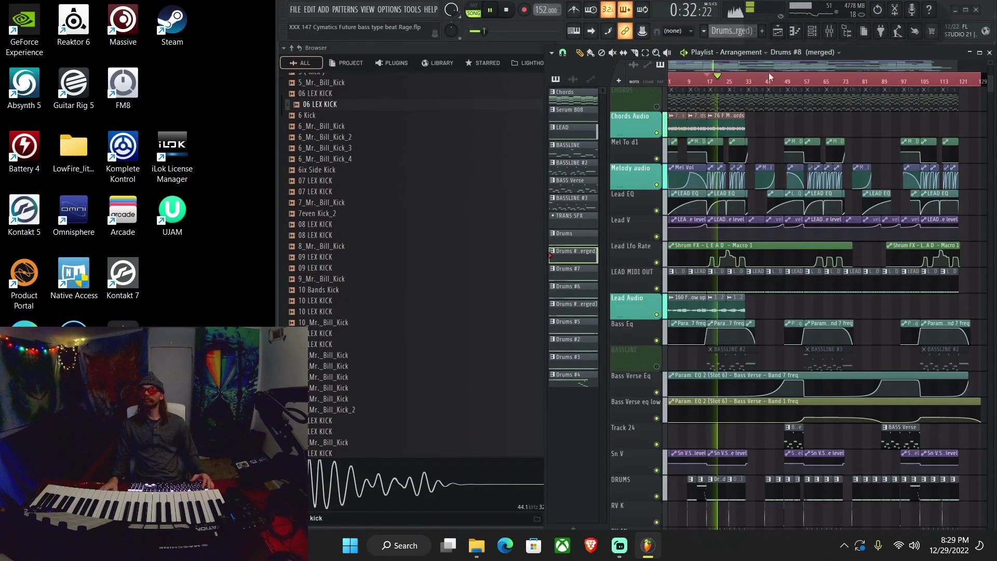
scroll(691, 332, down, 1)
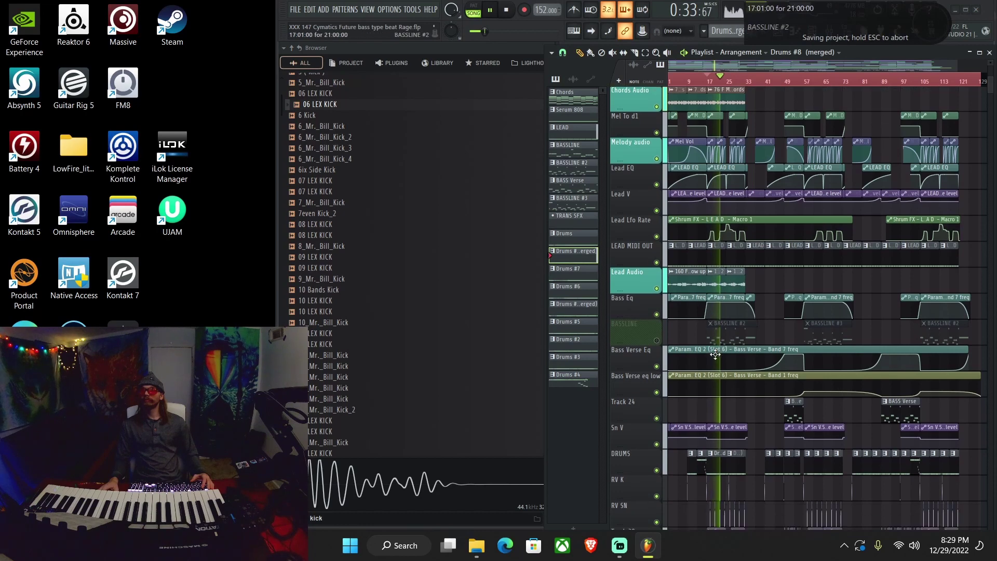
click(657, 340)
double_click(719, 333)
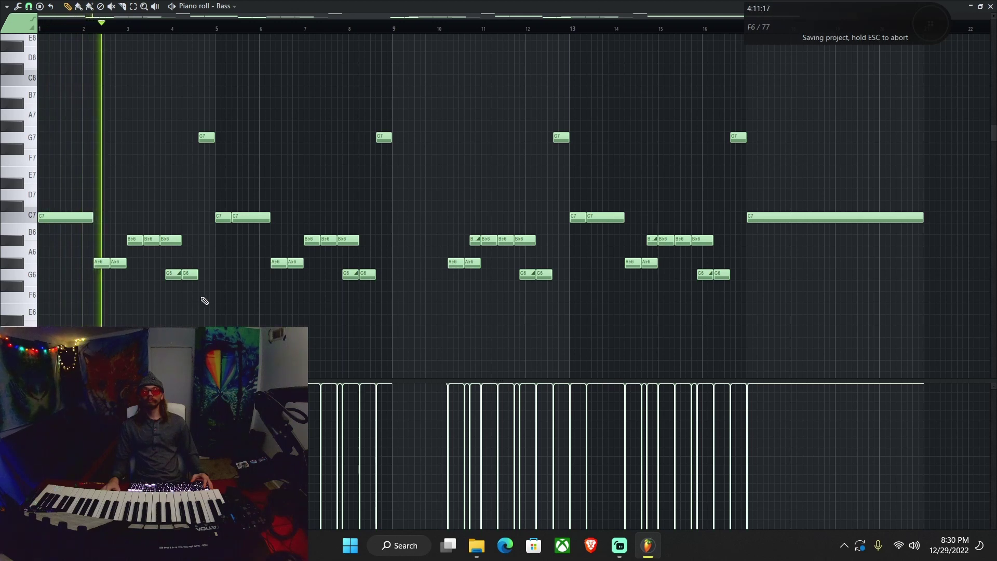
Raise the two A♭6 notes in bar 2 of the Bass pattern, the first to E♭7 and the second to D7.
key(space)
key(space)
ctrl+drag(99, 273, 121, 266)
key(space)
key(shift+Up)
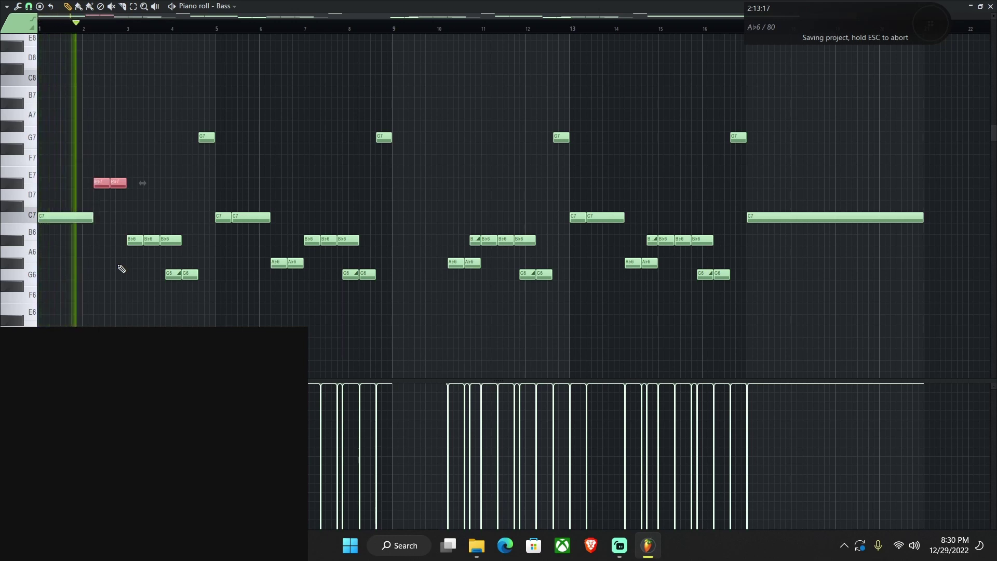
key(space)
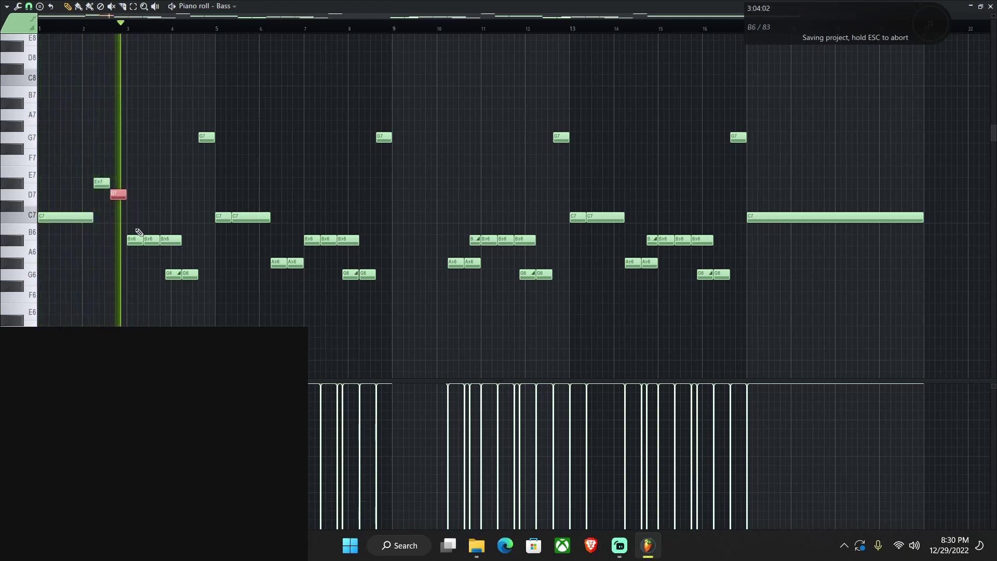
Delete the middle of the three B♭6 notes starting in bar 3 and lengthen the first one to fill the gap.
drag(133, 232, 182, 251)
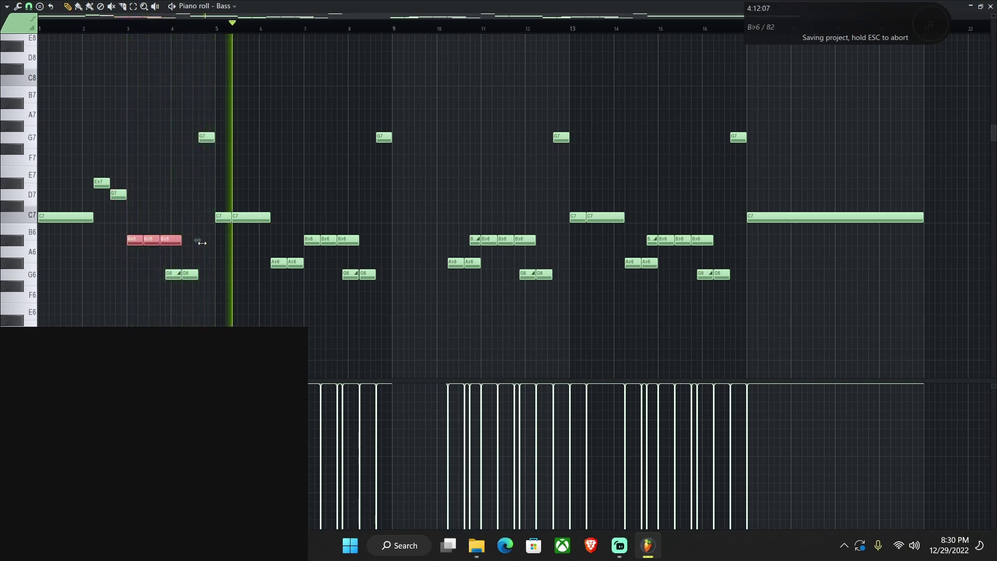
key(space)
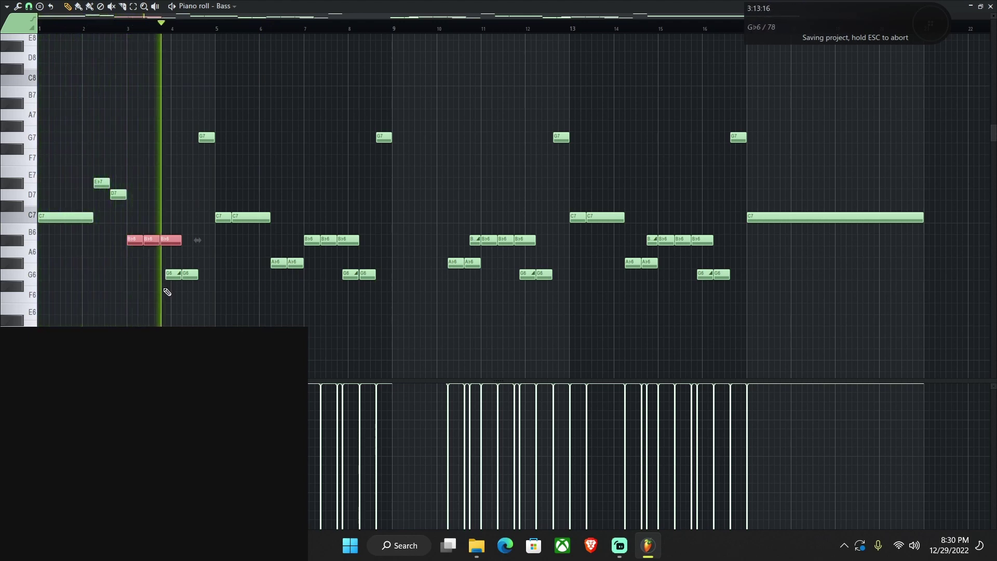
right_click(148, 238)
key(ctrl+d)
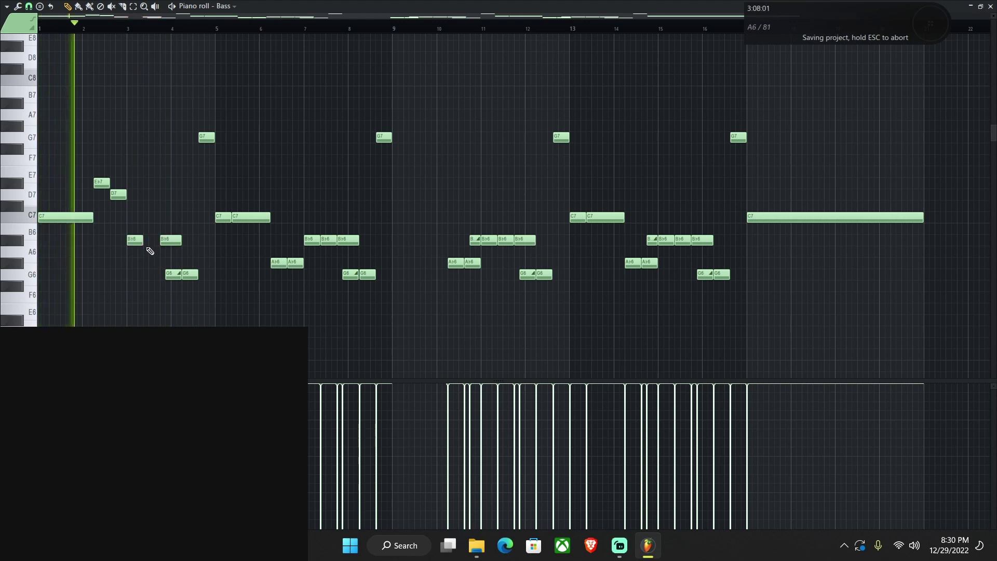
drag(144, 243, 161, 246)
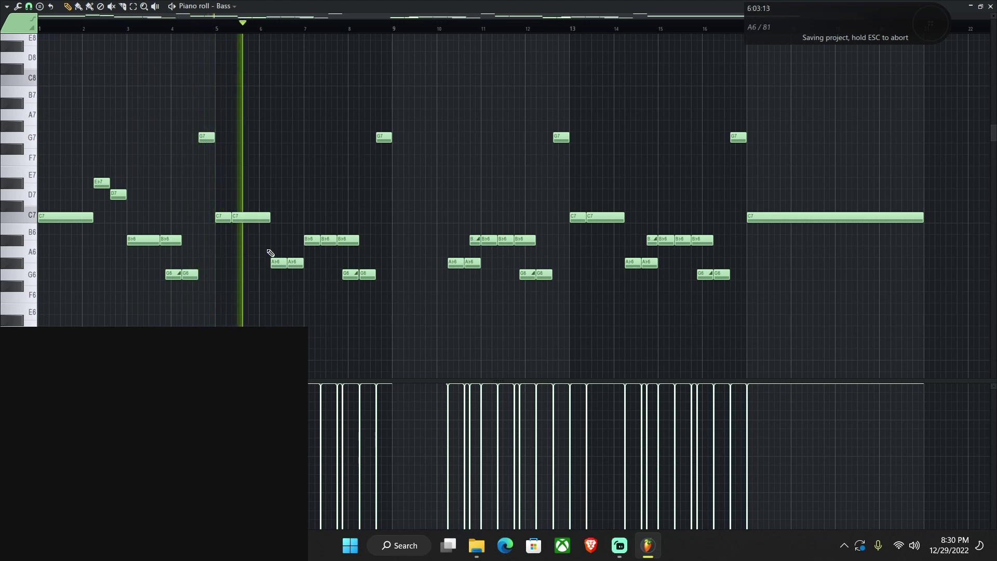
key(space)
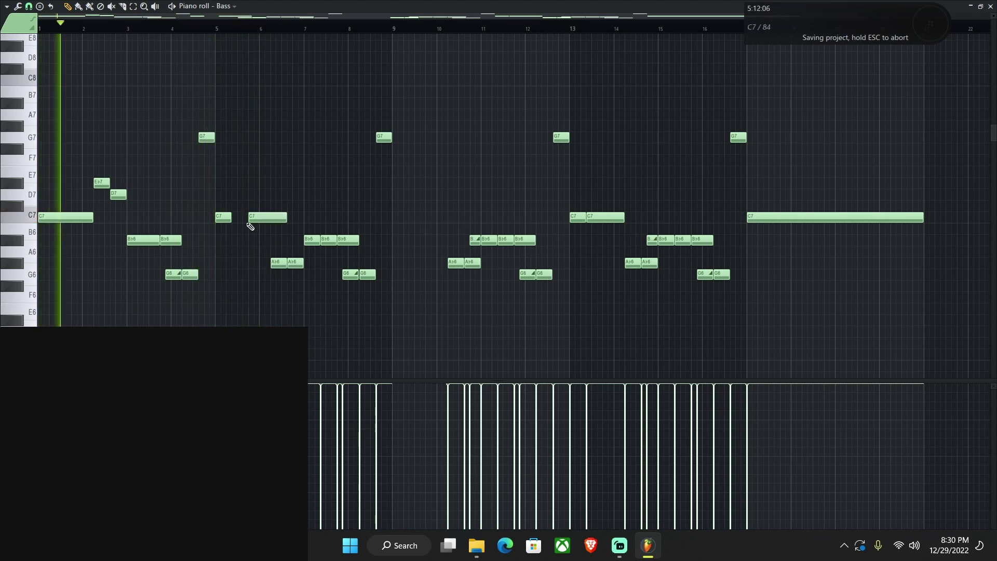
In bars 5 and 6, make both C7 notes eight steps long with the second at step 13, shorten the first A♭6 and insert another before it.
drag(231, 217, 281, 223)
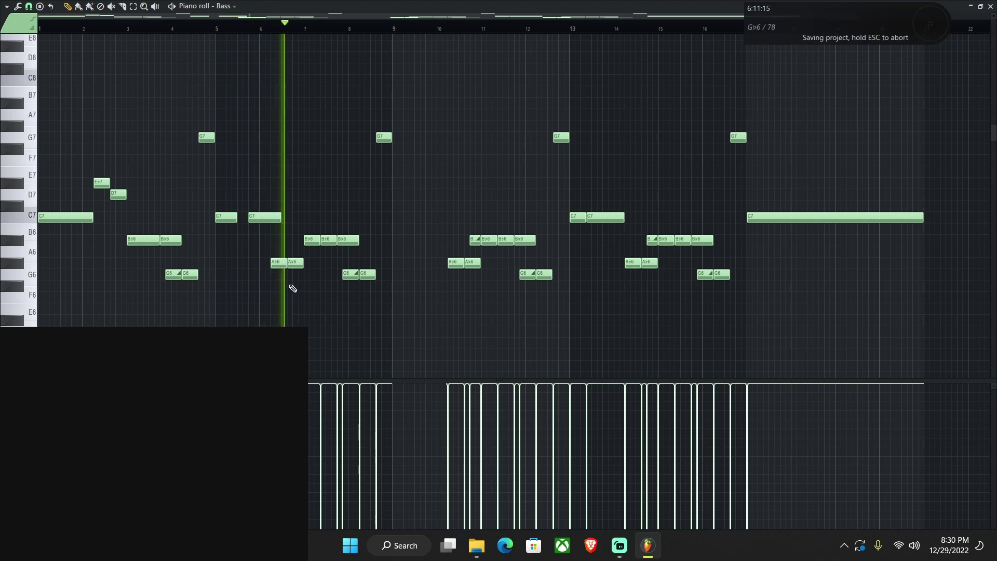
drag(283, 260, 277, 263)
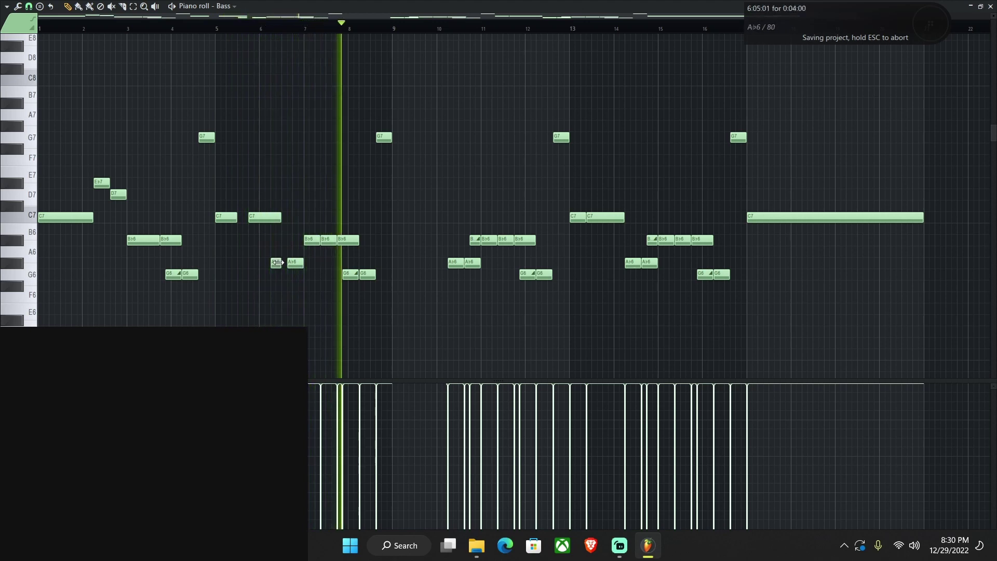
drag(279, 221, 272, 221)
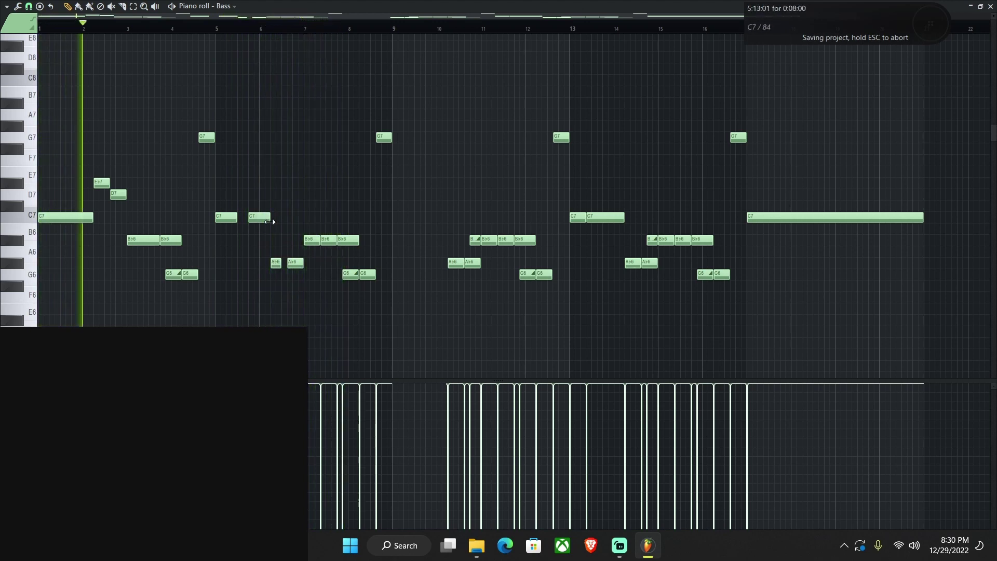
click(258, 263)
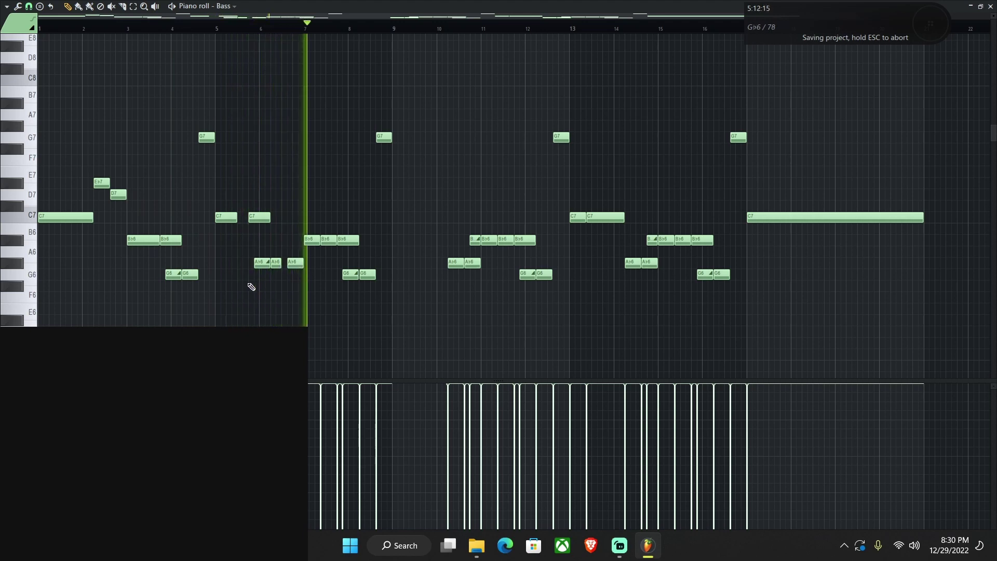
Delete the middle B♭6 note in bar 7, extend the first one to fill the gap, and restore the piano roll to its smaller window.
right_click(331, 242)
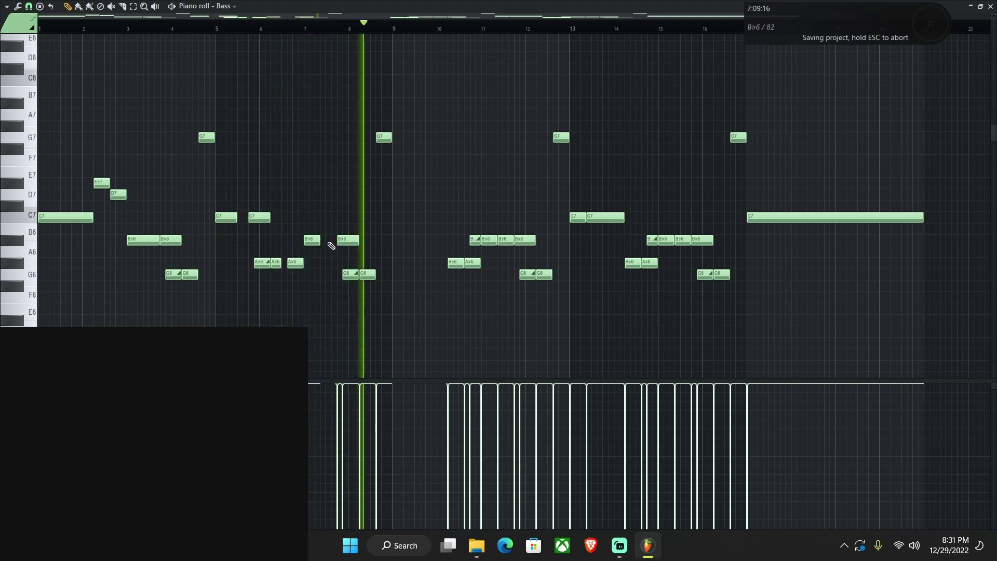
drag(320, 241, 337, 244)
key(space)
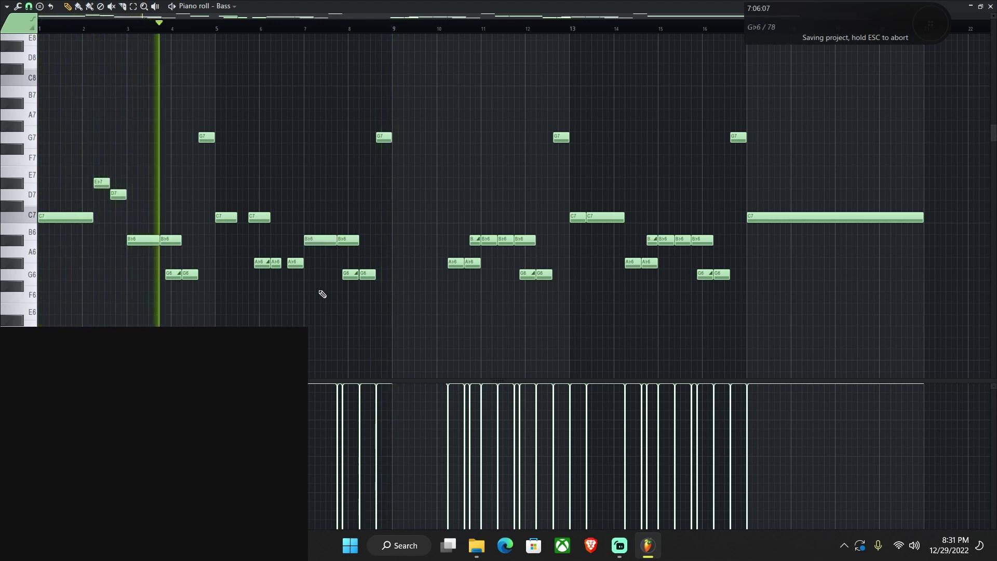
key(Return)
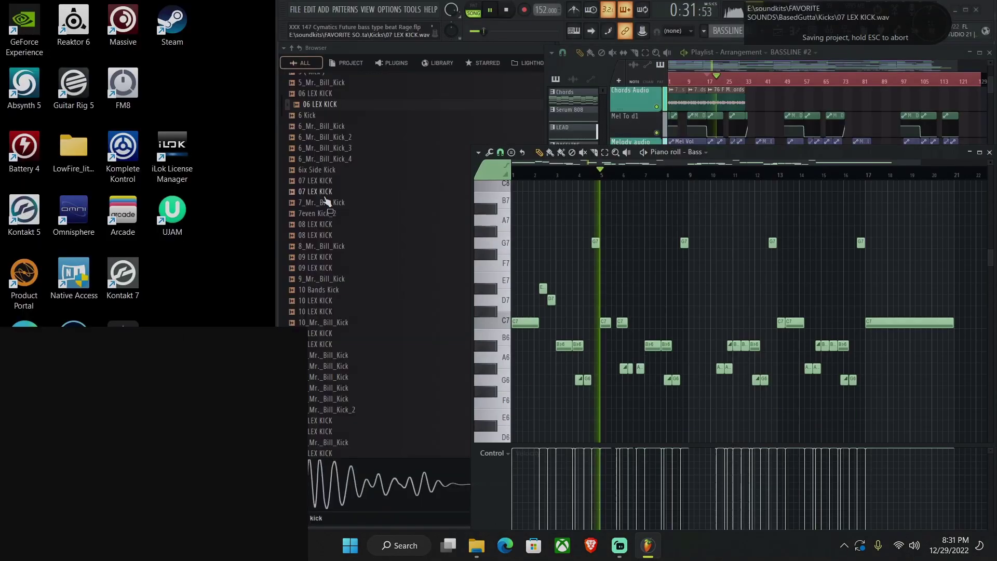
Switch to Streamlabs Desktop to check its mixer, and return to FL Studio to save the project.
click(629, 547)
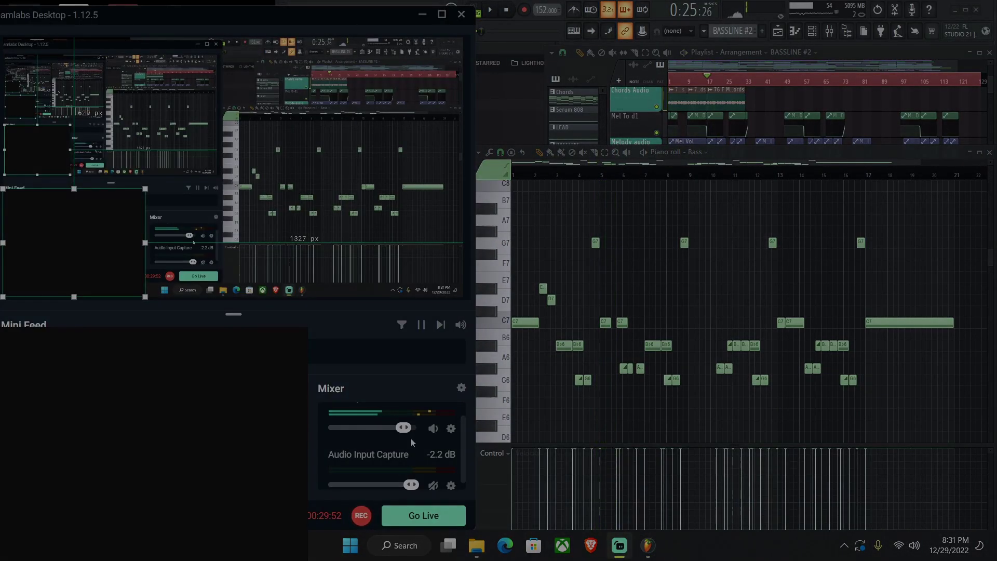
click(615, 297)
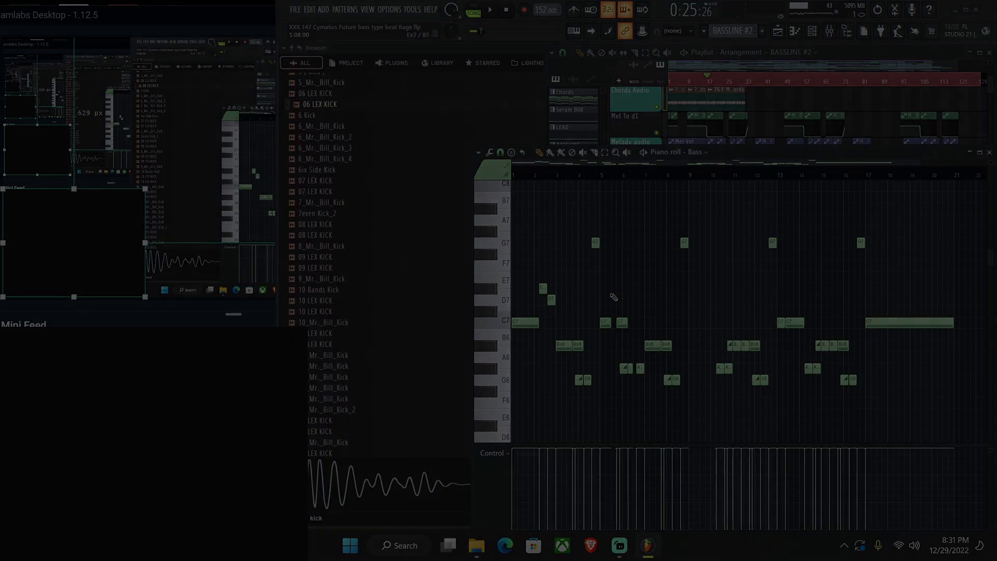
key(ctrl+s)
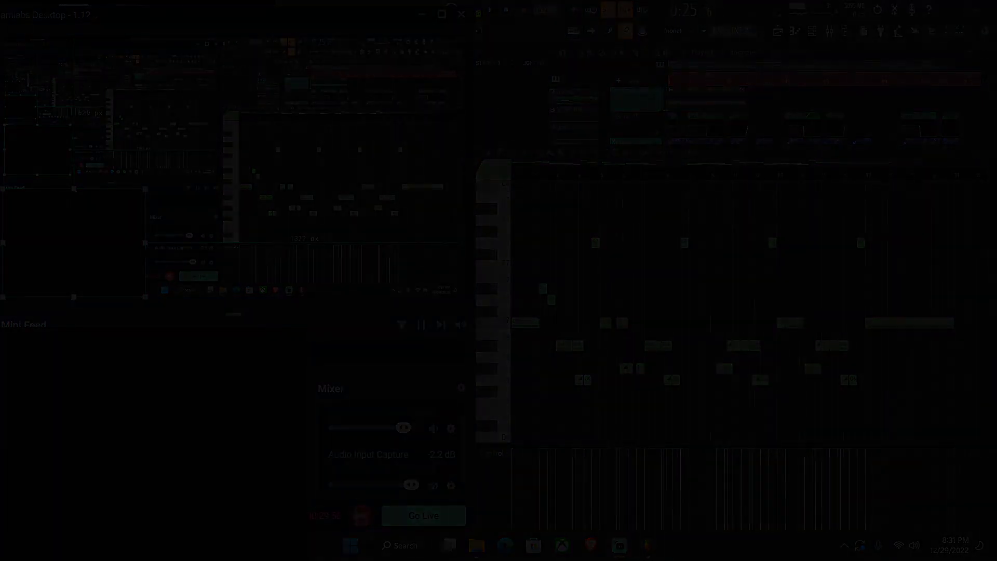